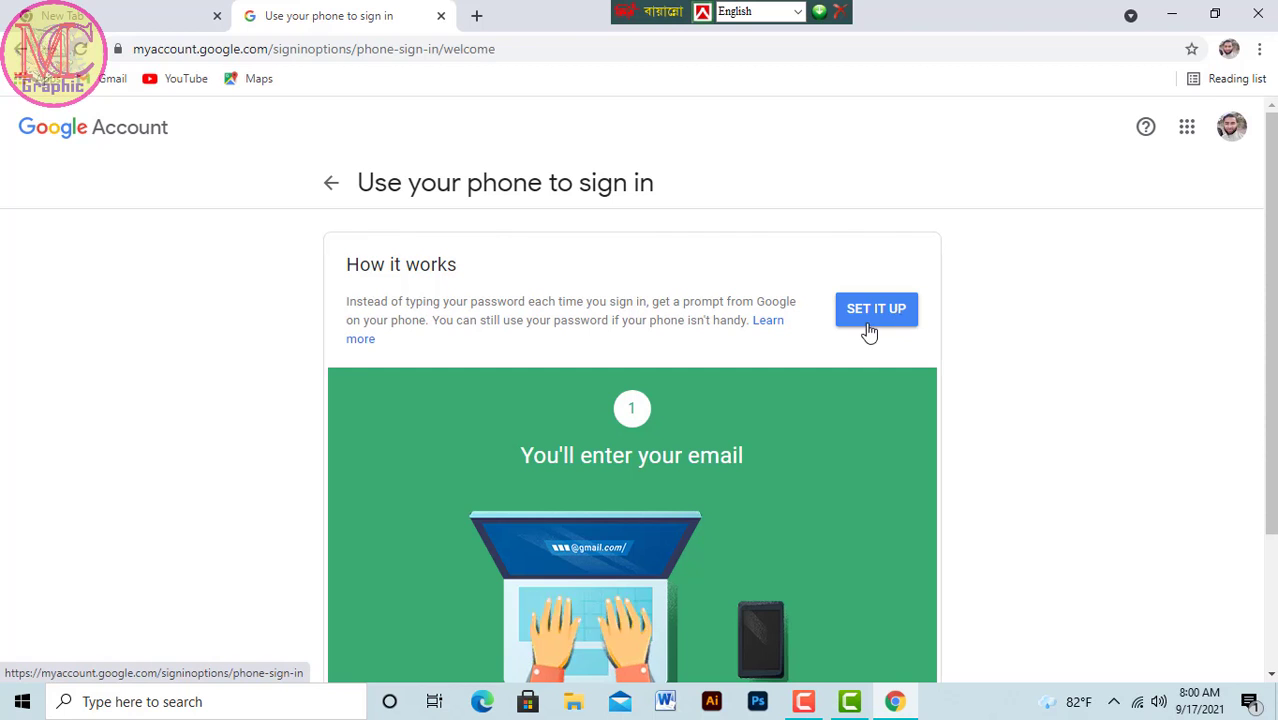
Relaunch Chrome from its desktop icon to get a new tab with Google search.
scroll(777, 423, "down", 2)
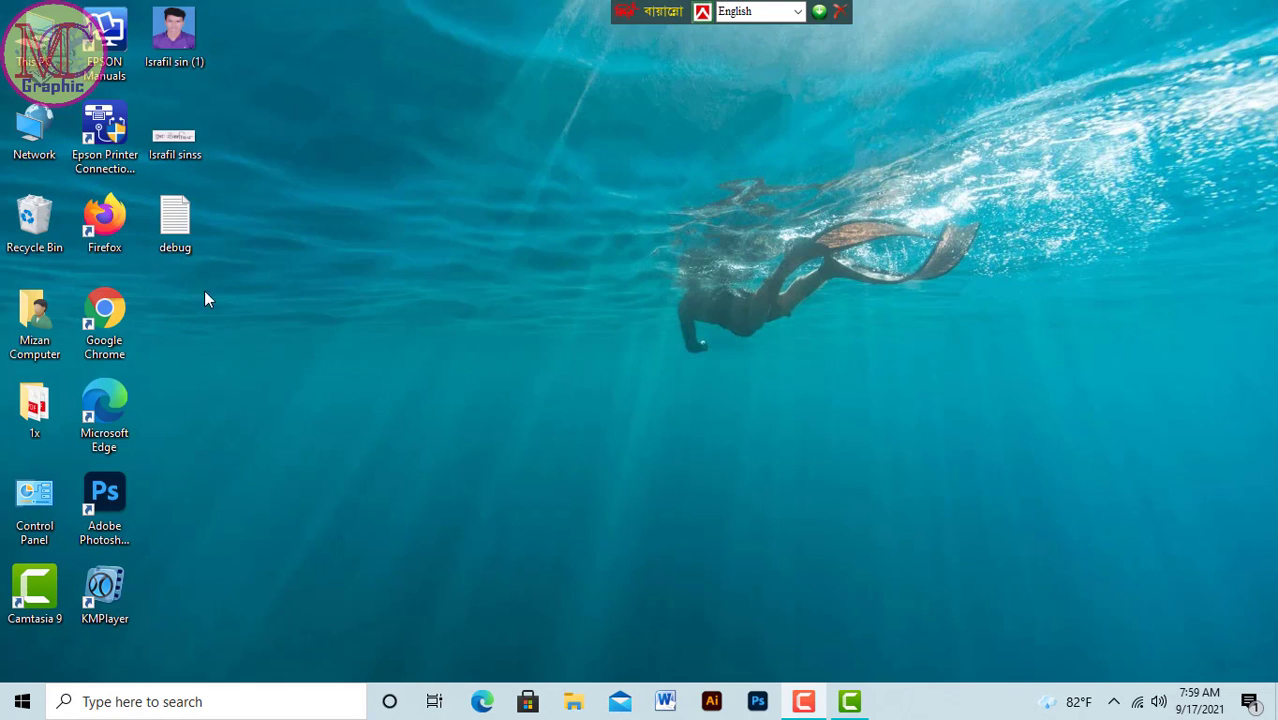
double_click(123, 304)
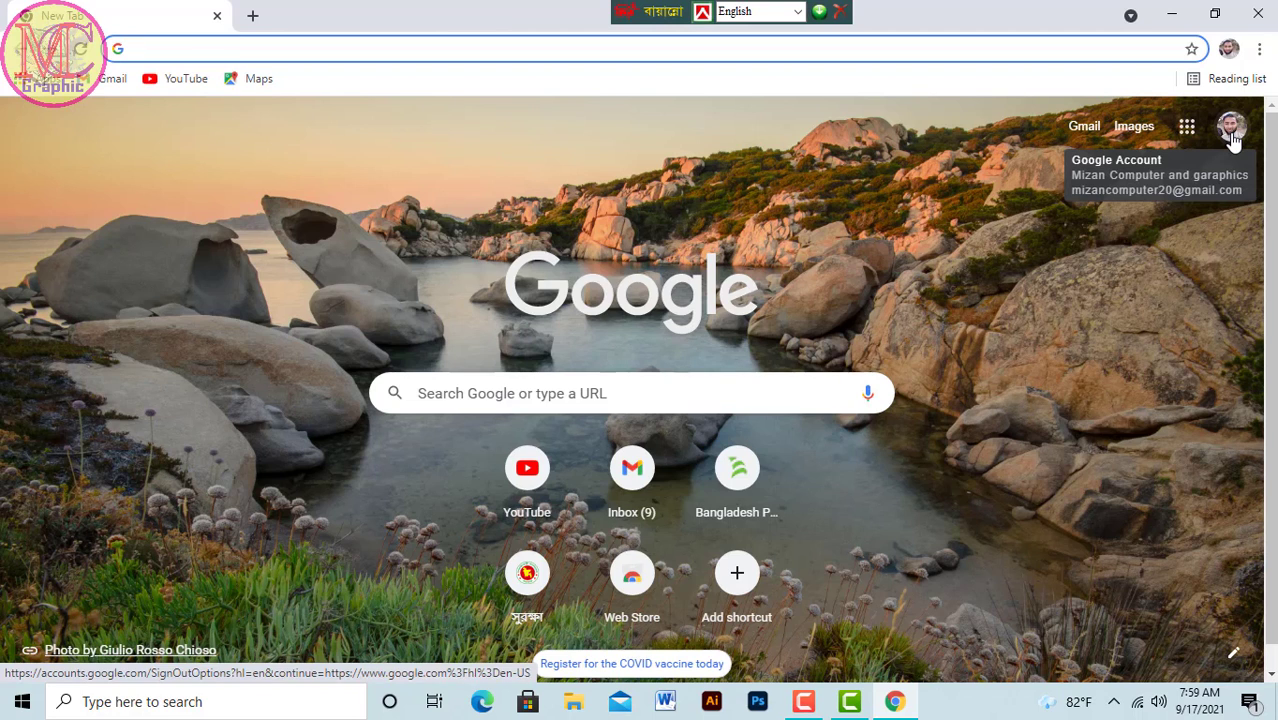
Open Manage your Google Account from the profile avatar and look over the Home page.
left_click(1232, 134)
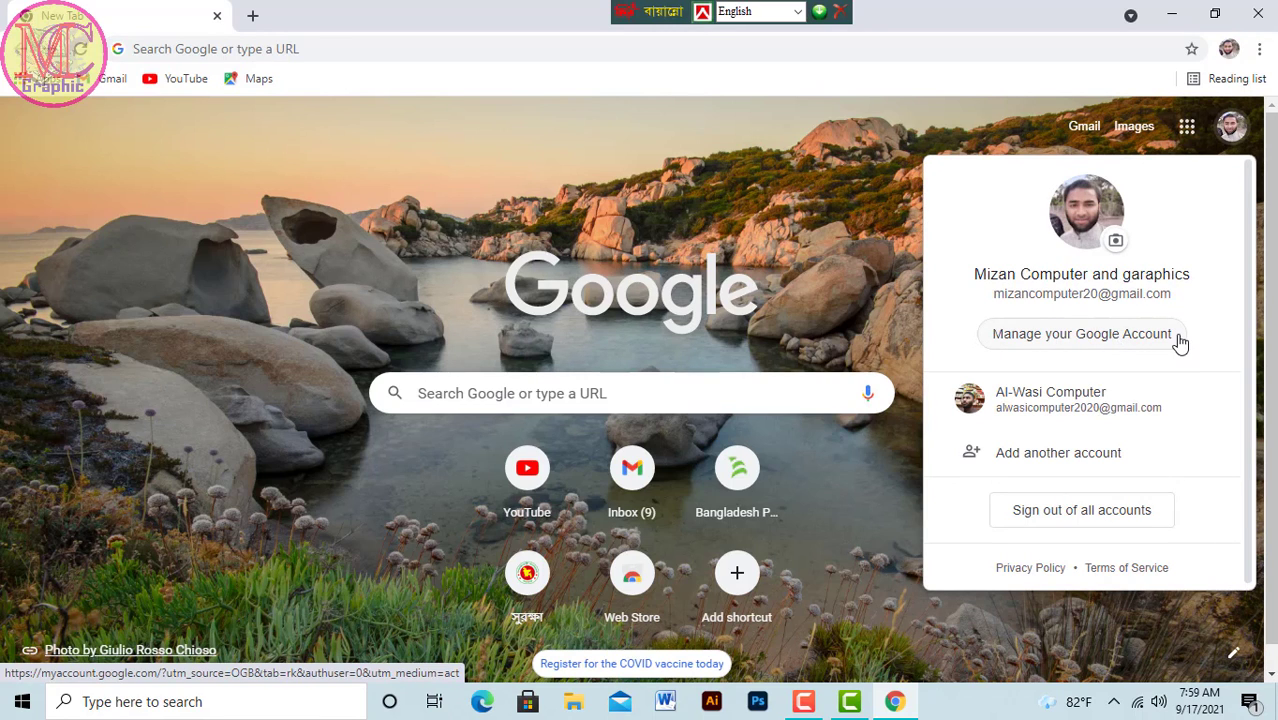
left_click(1077, 345)
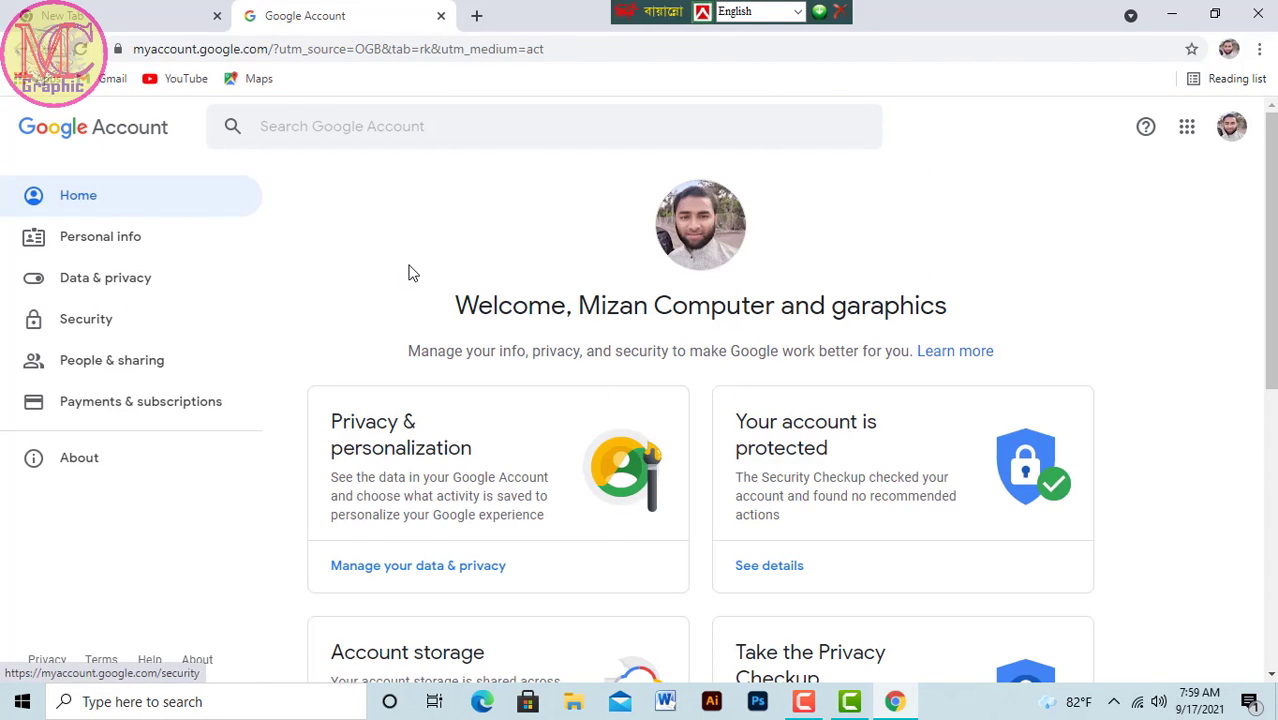
scroll(480, 300, "down", 5)
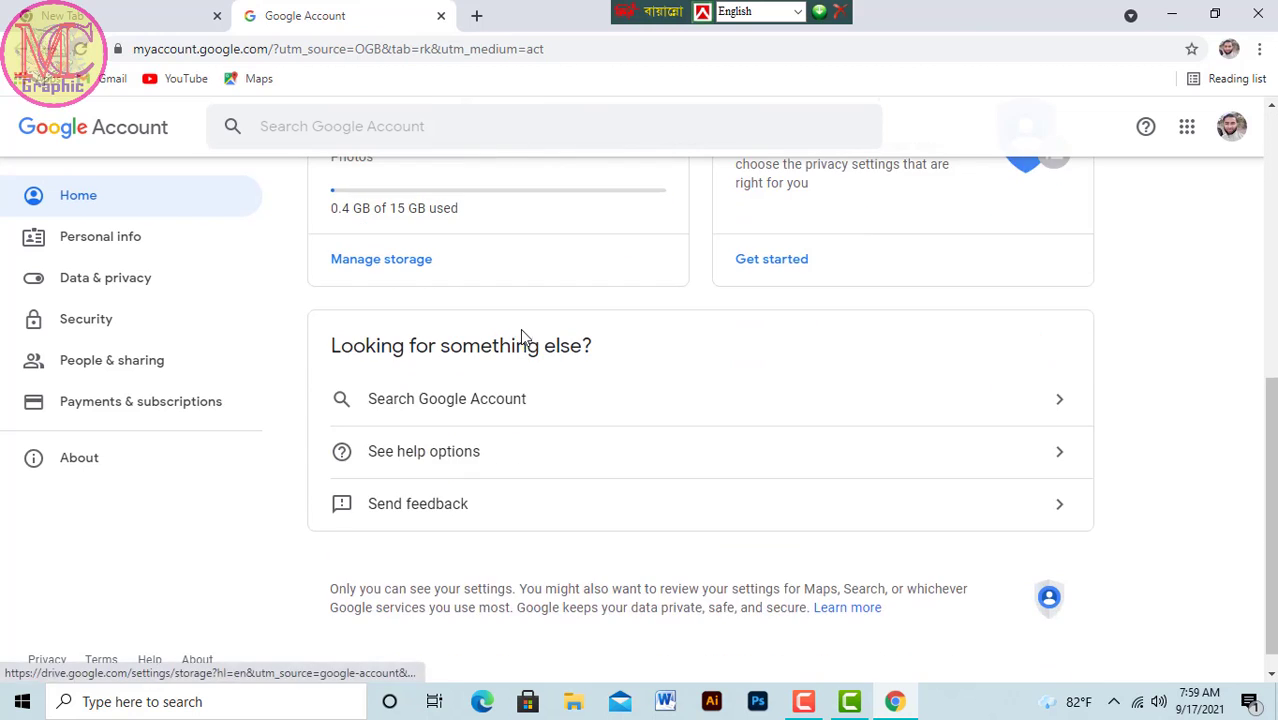
scroll(520, 328, "up", 5)
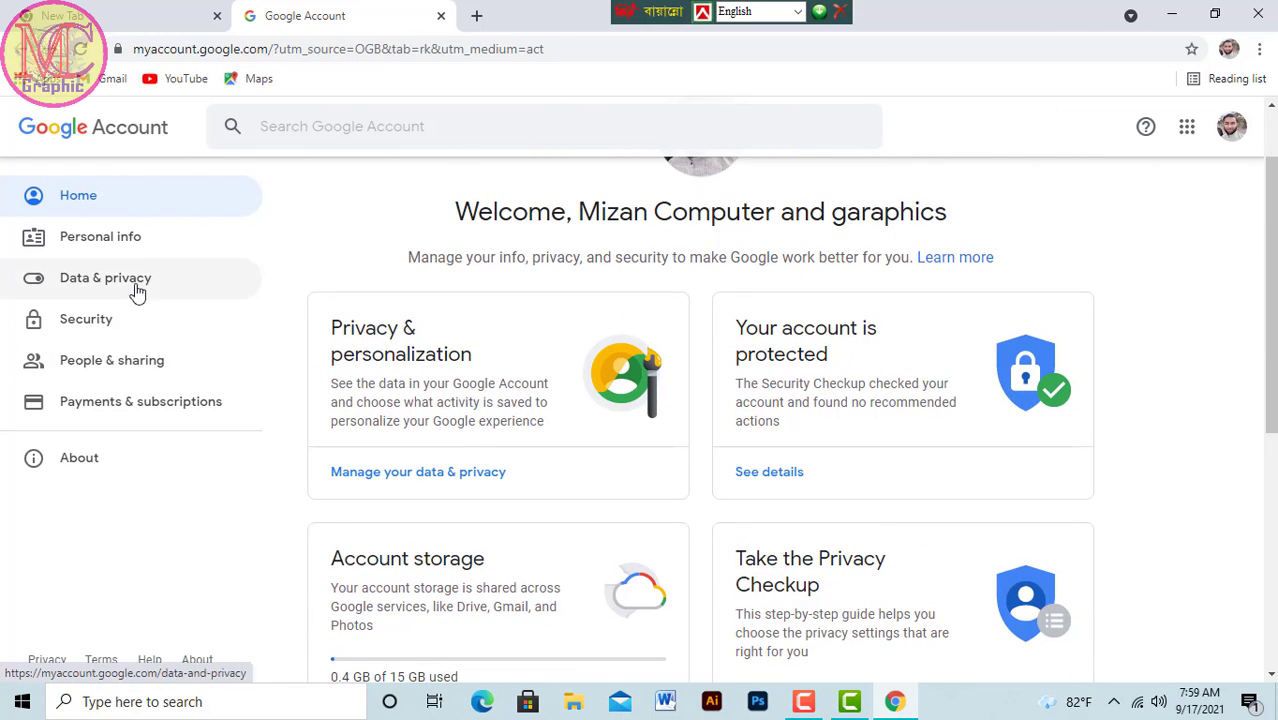
Go to Security and open 'Use your phone to sign in' under Signing in to Google.
left_click(82, 328)
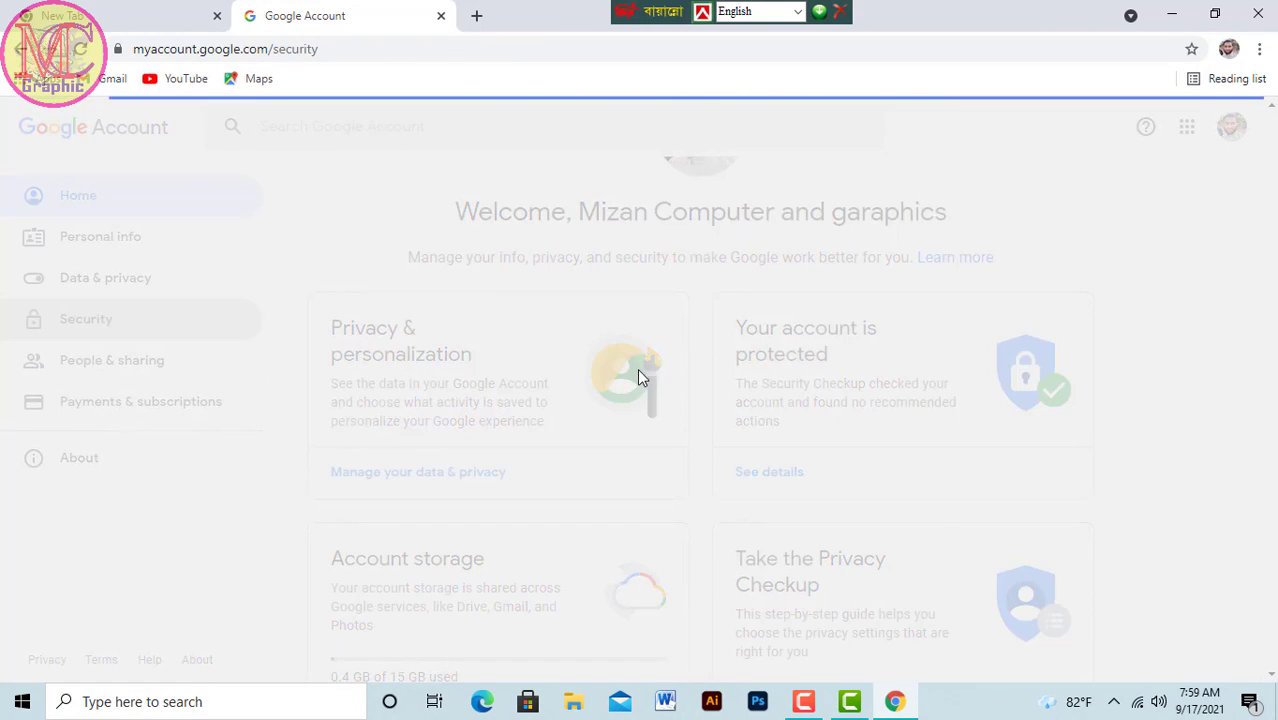
scroll(627, 470, "down", 4)
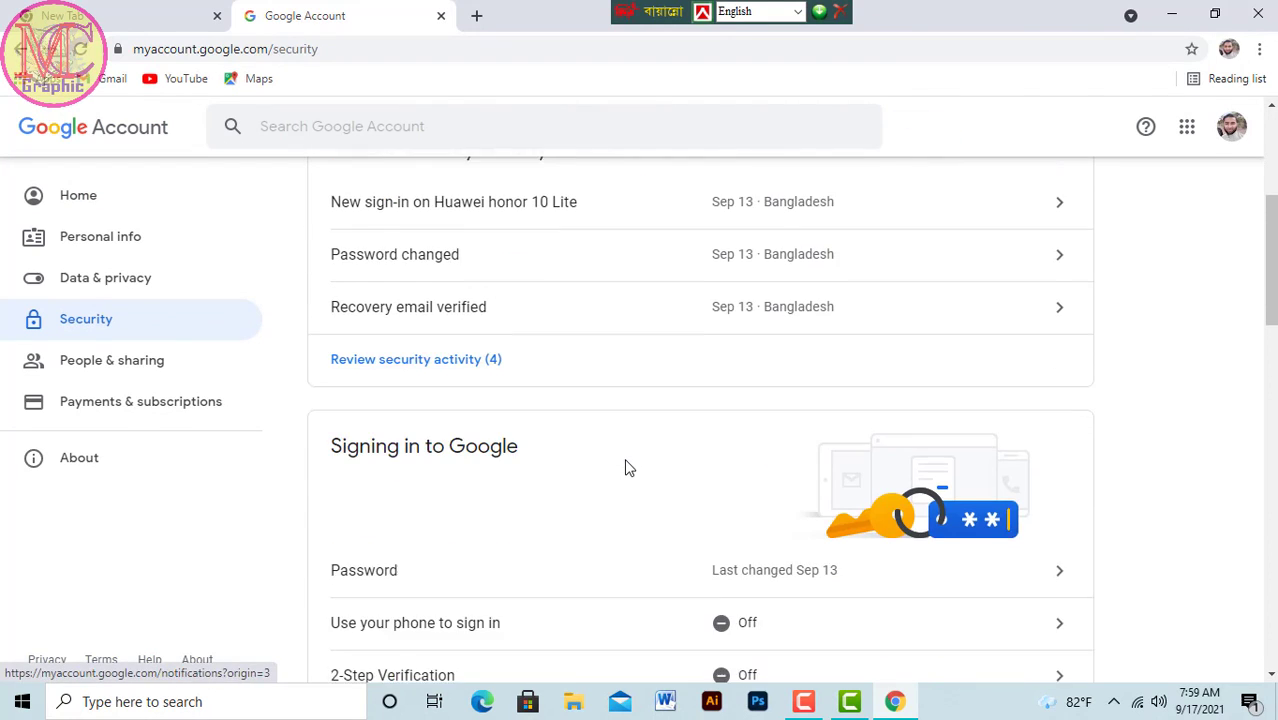
scroll(627, 468, "down", 3)
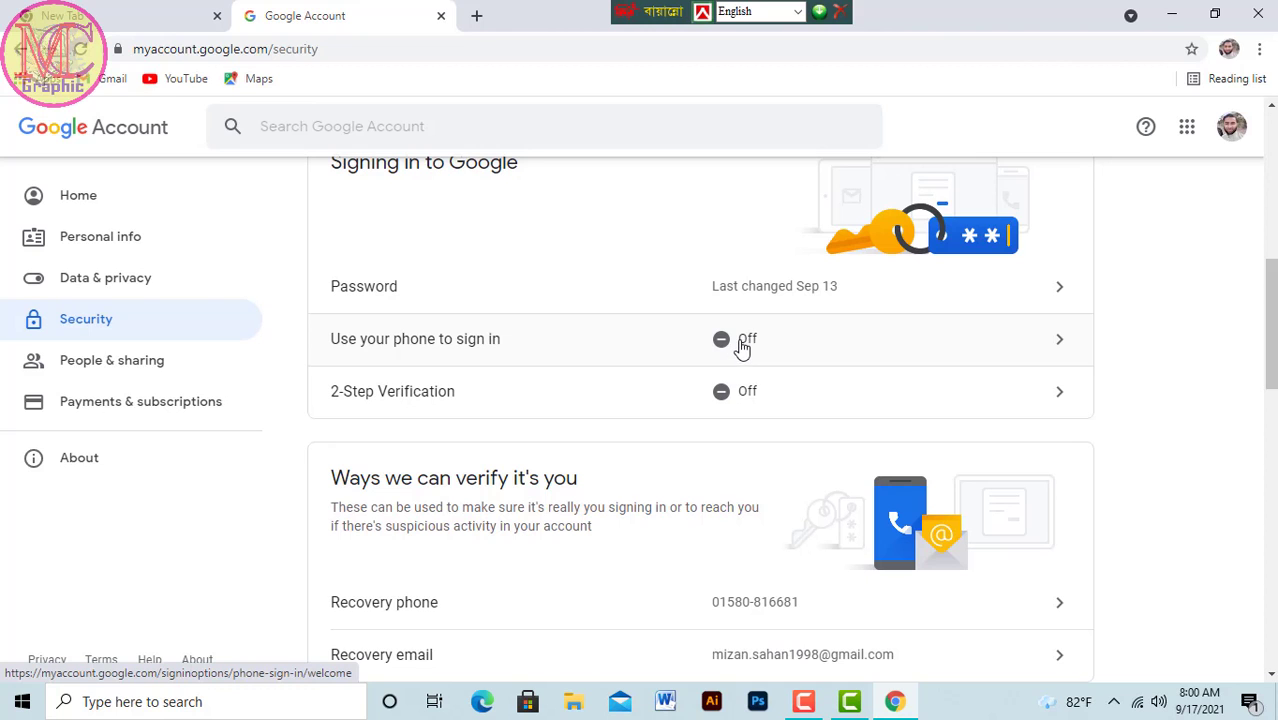
left_click(1058, 345)
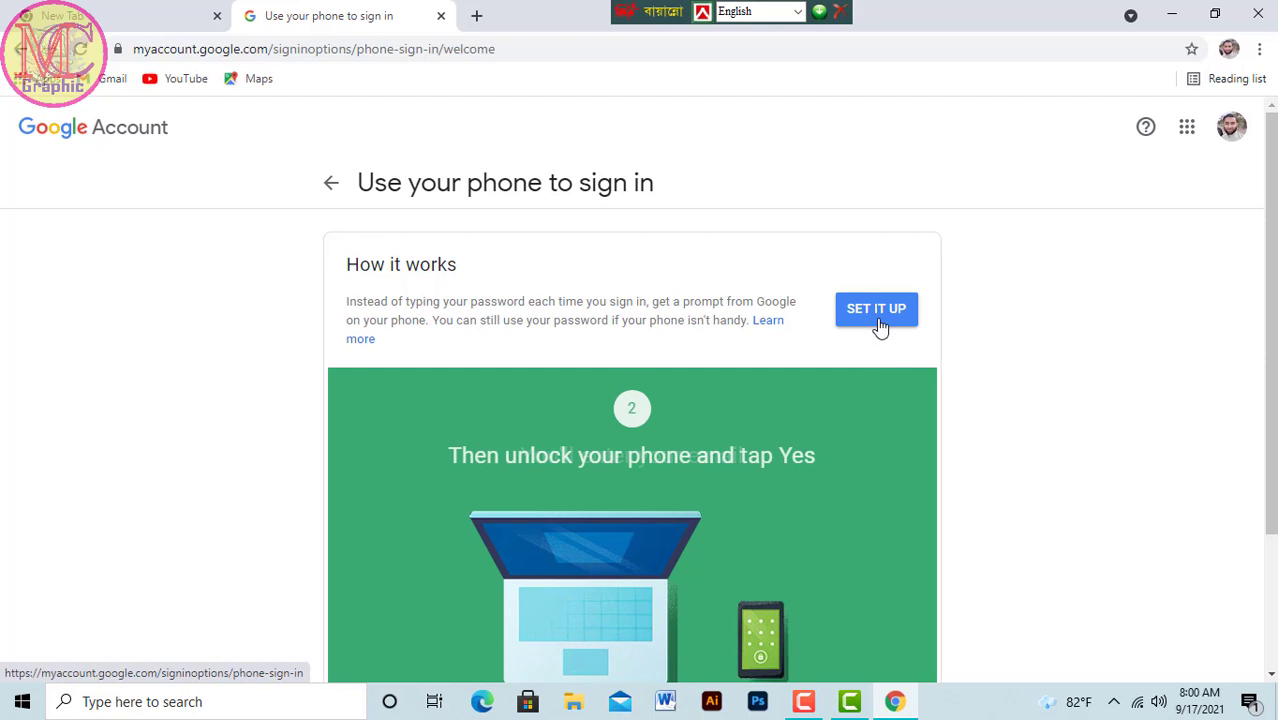
Start phone sign-in setup with SET IT UP, reaching the password check.
scroll(777, 422, "down", 2)
scroll(777, 422, "up", 2)
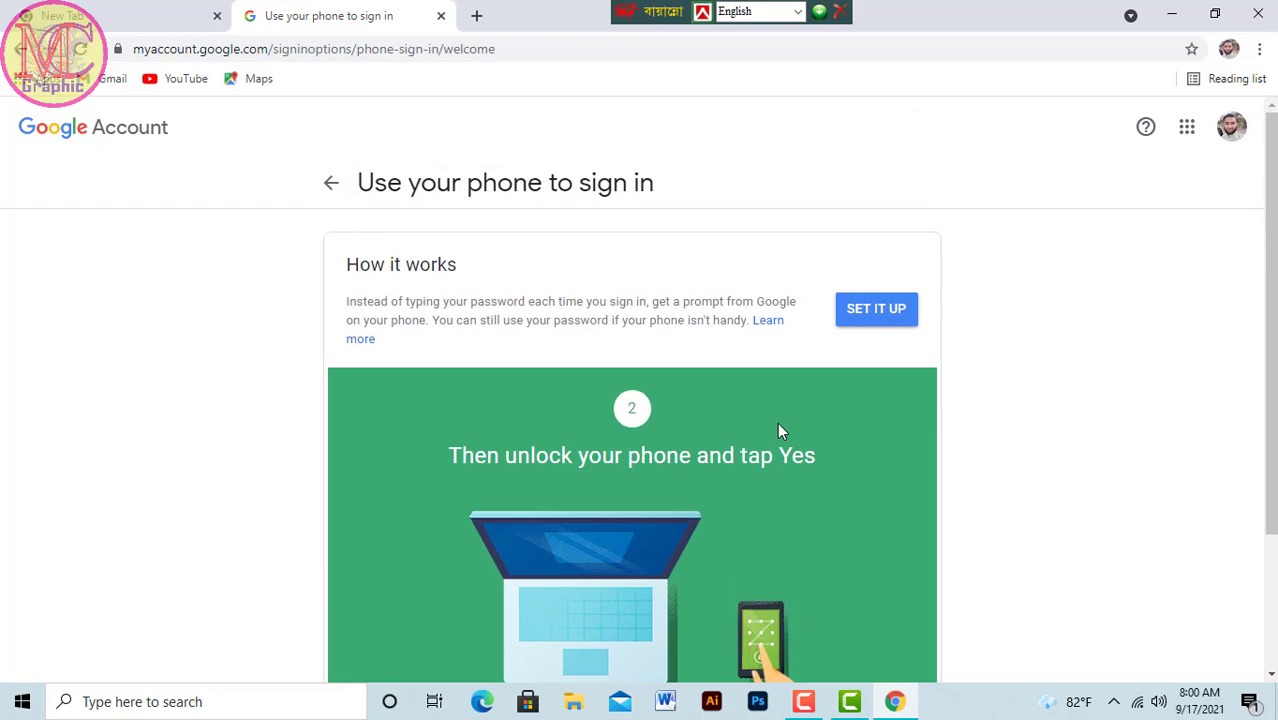
left_click(867, 312)
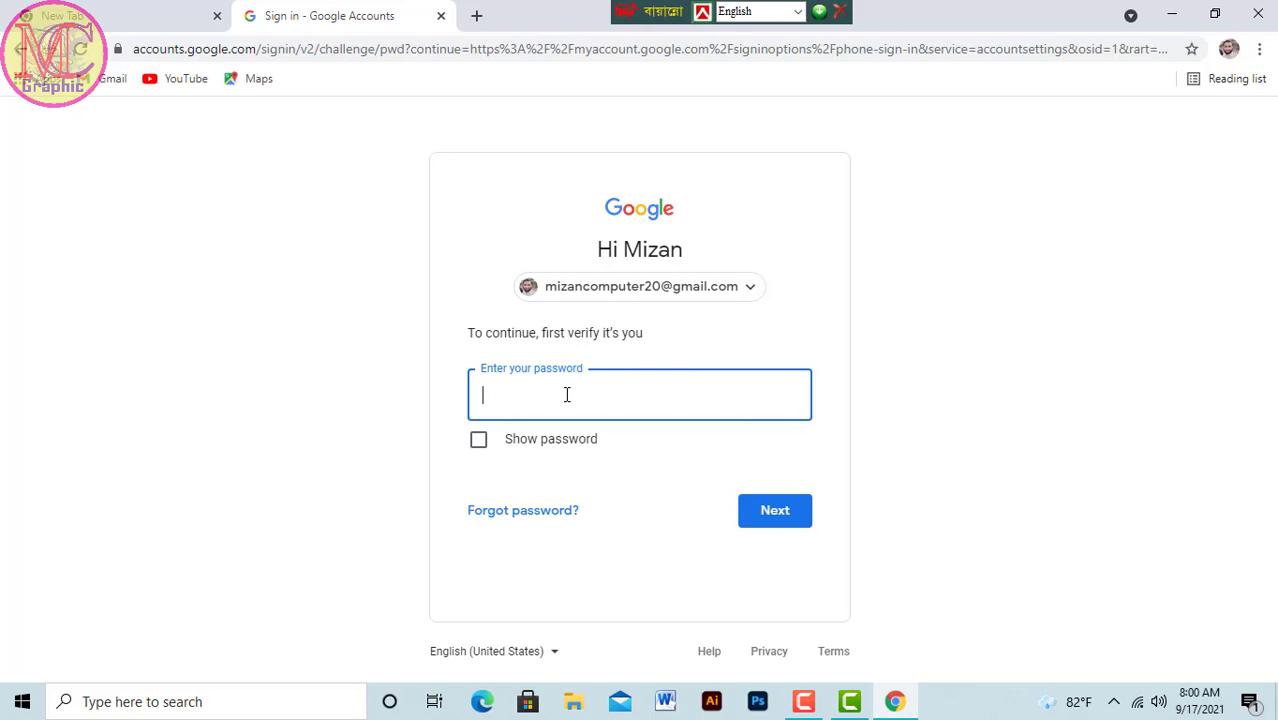
Paste the account password and submit it to verify identity.
key("ctrl+v")
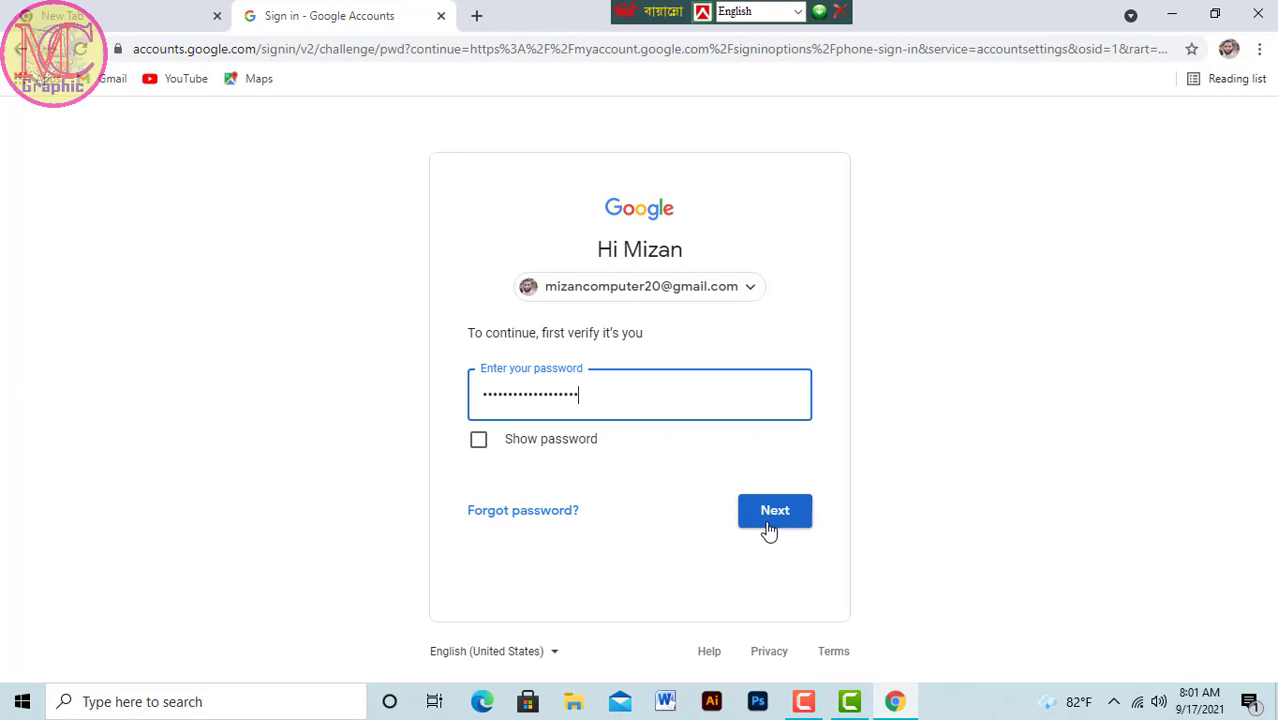
left_click(770, 528)
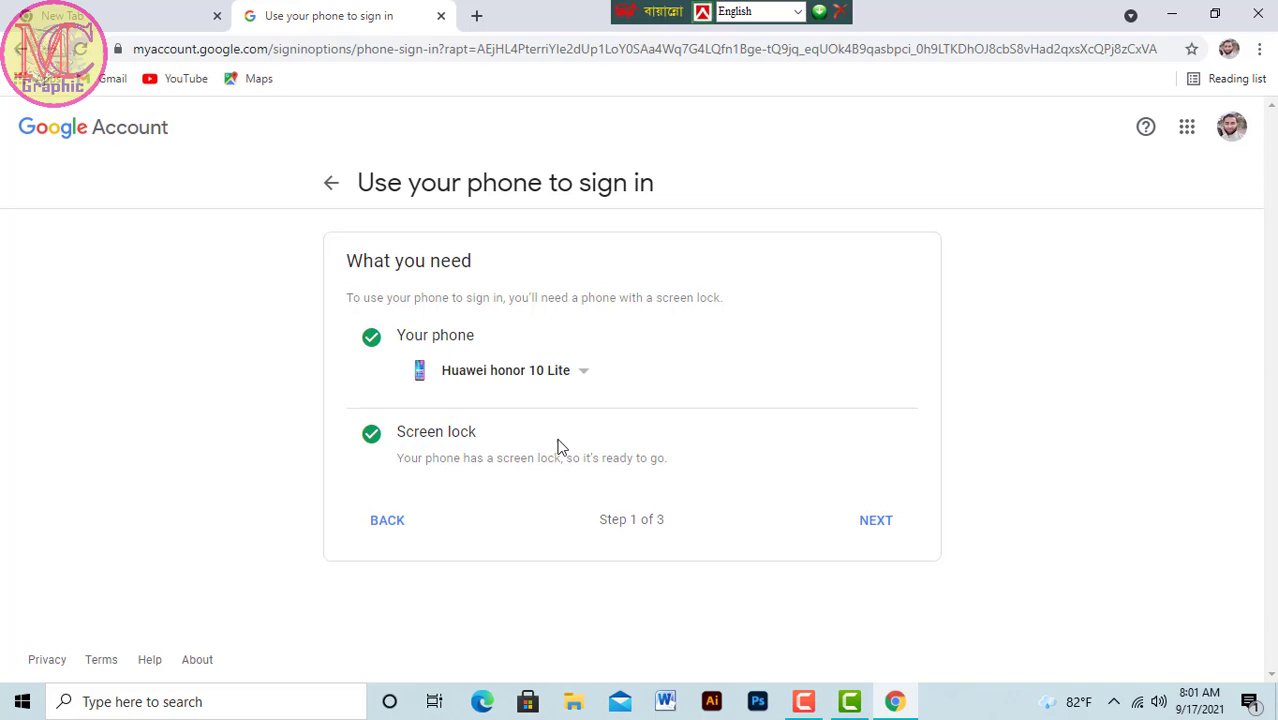
Keep the Huawei honor 10 Lite as the sign-in phone and continue to Try it.
left_click(584, 376)
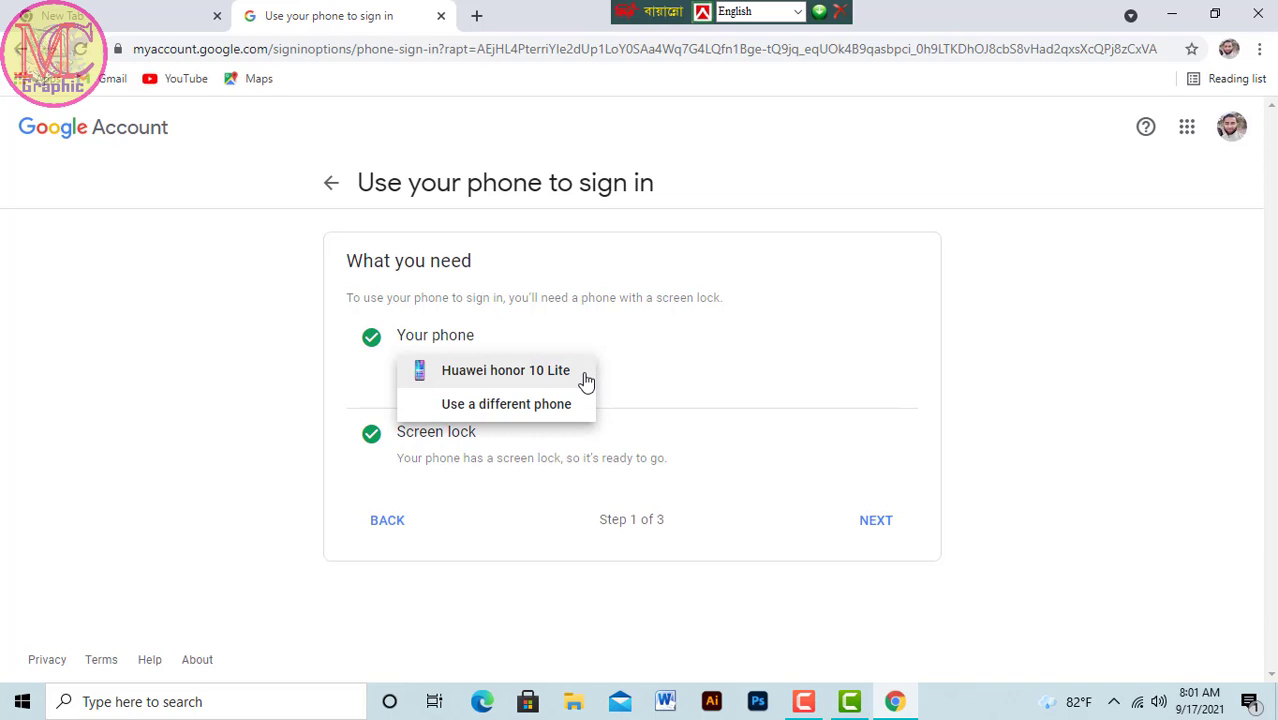
left_click(621, 378)
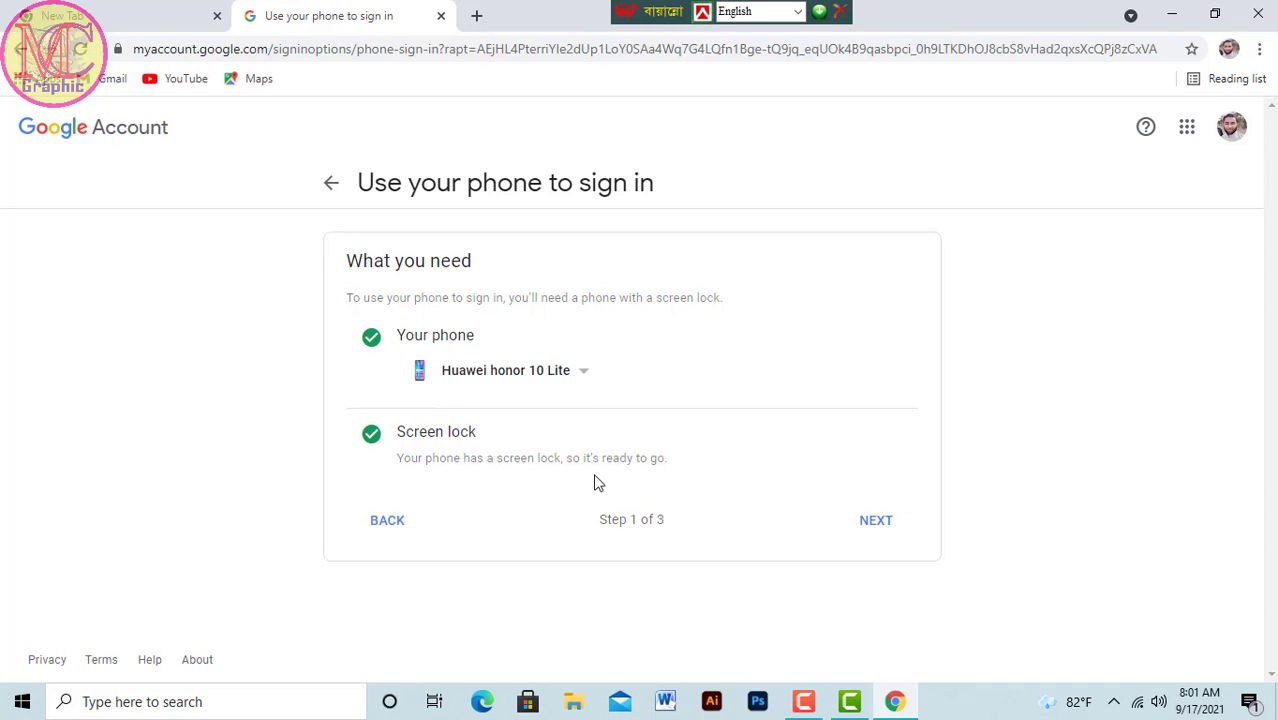
left_click(876, 522)
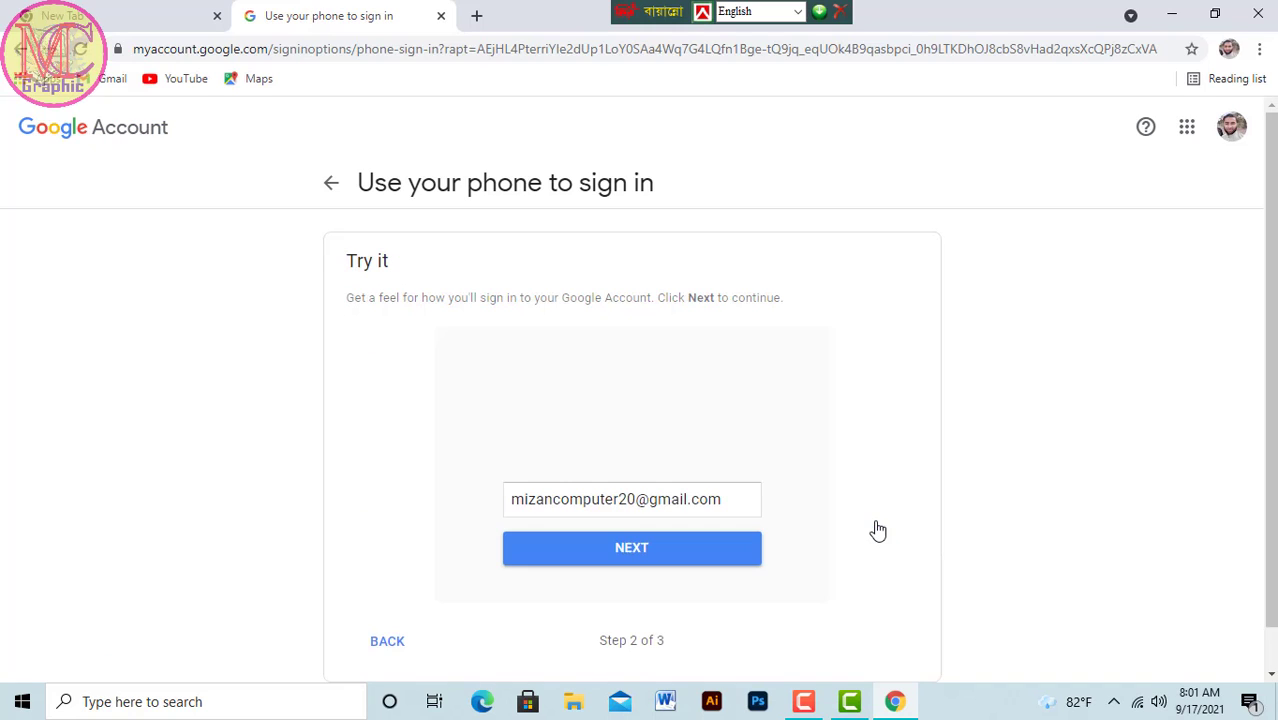
Send a test sign-in prompt to the Huawei honor 10 Lite.
scroll(642, 452, "down", 1)
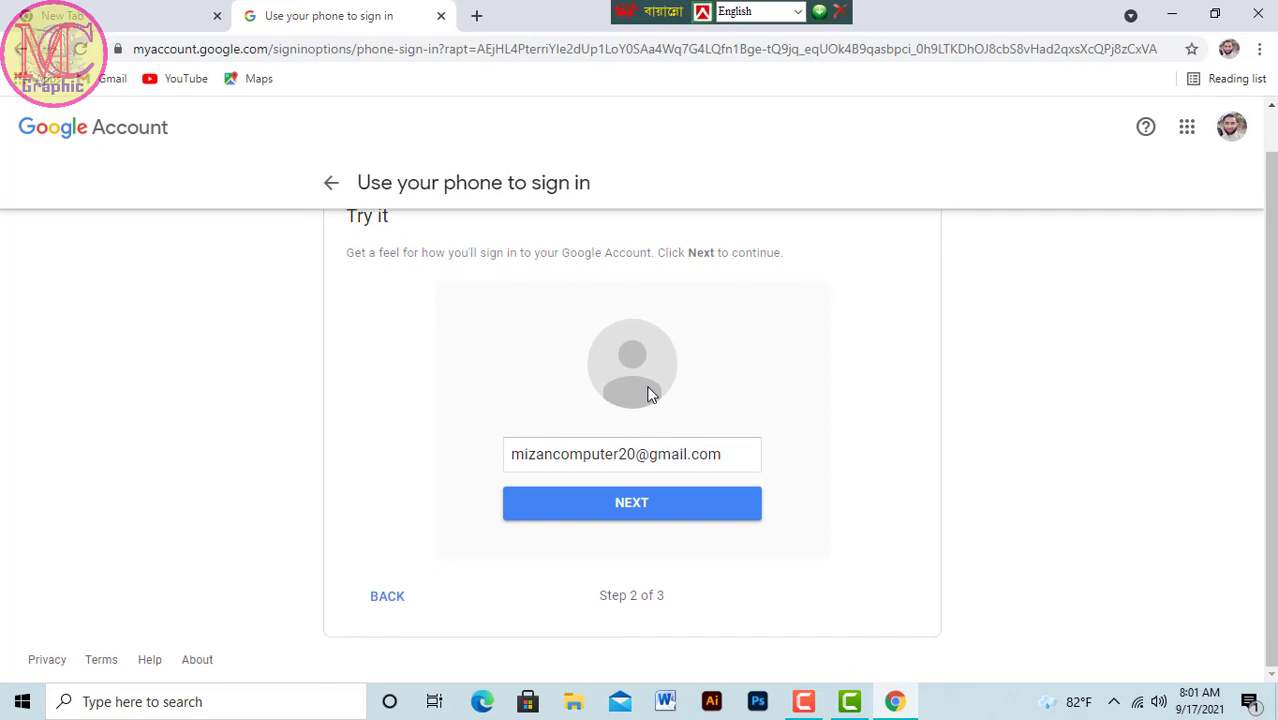
scroll(652, 395, "up", 1)
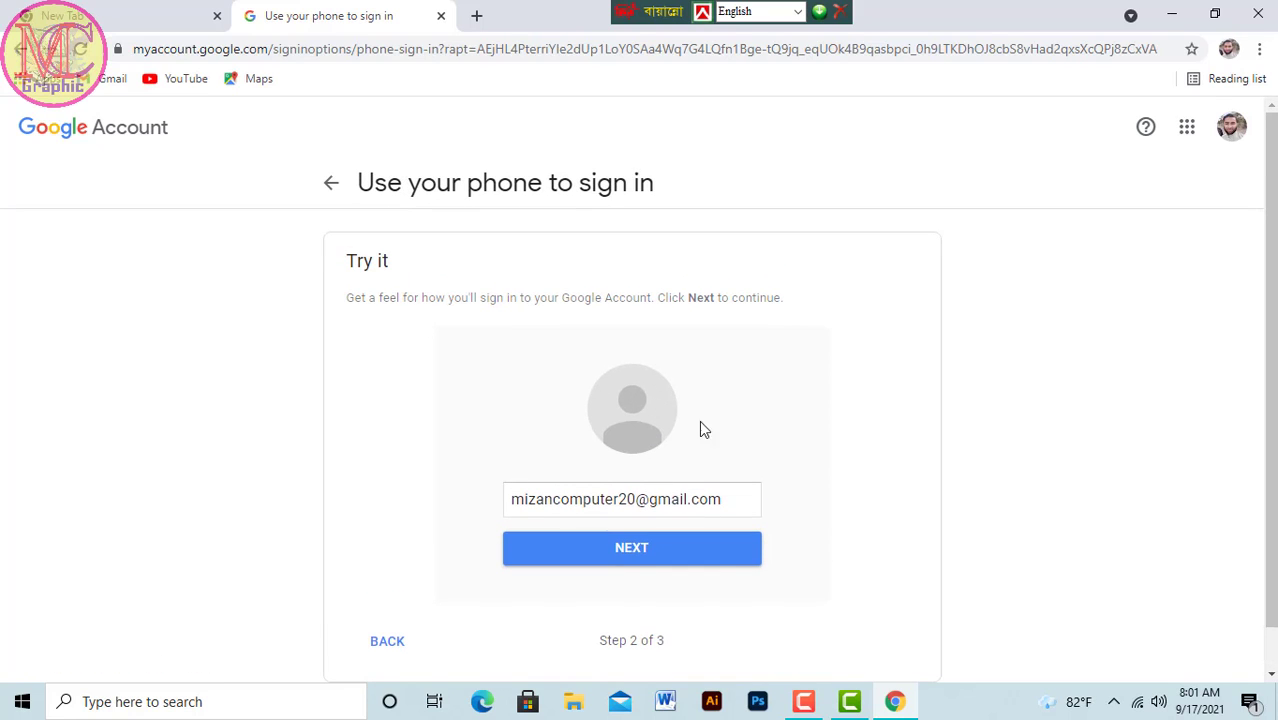
scroll(592, 458, "down", 1)
scroll(614, 442, "up", 1)
scroll(656, 448, "down", 1)
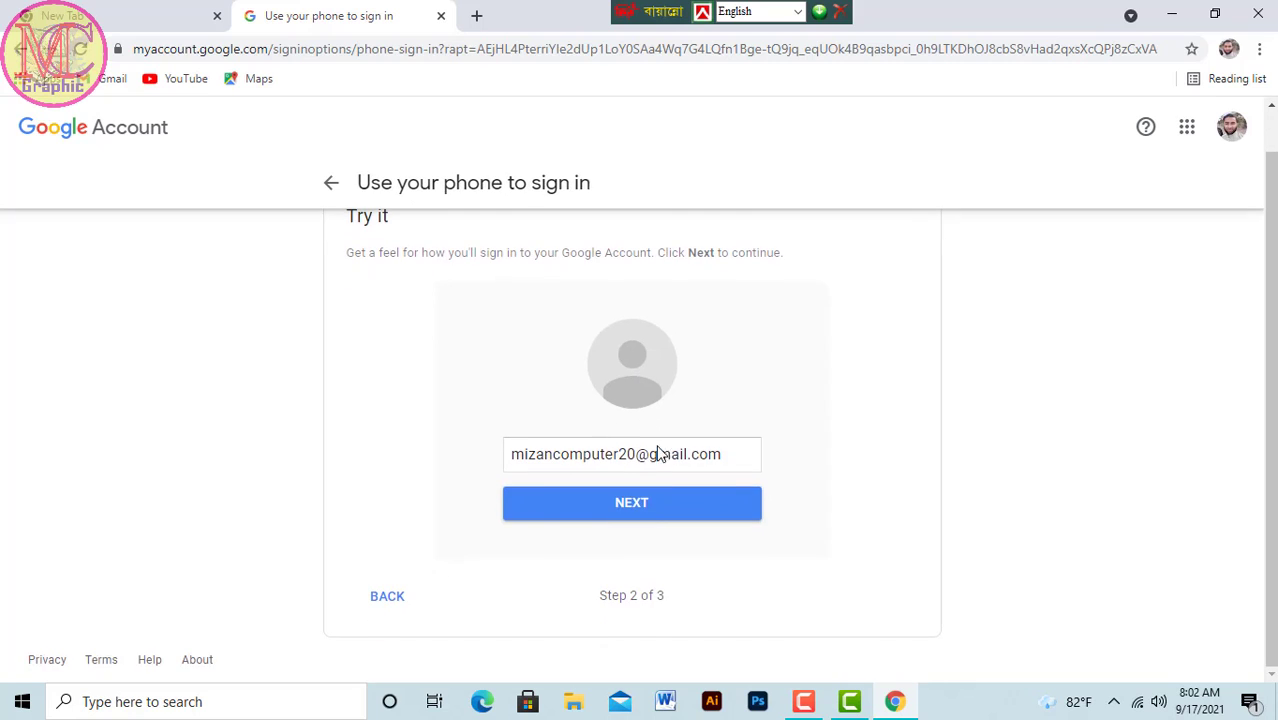
left_click(653, 503)
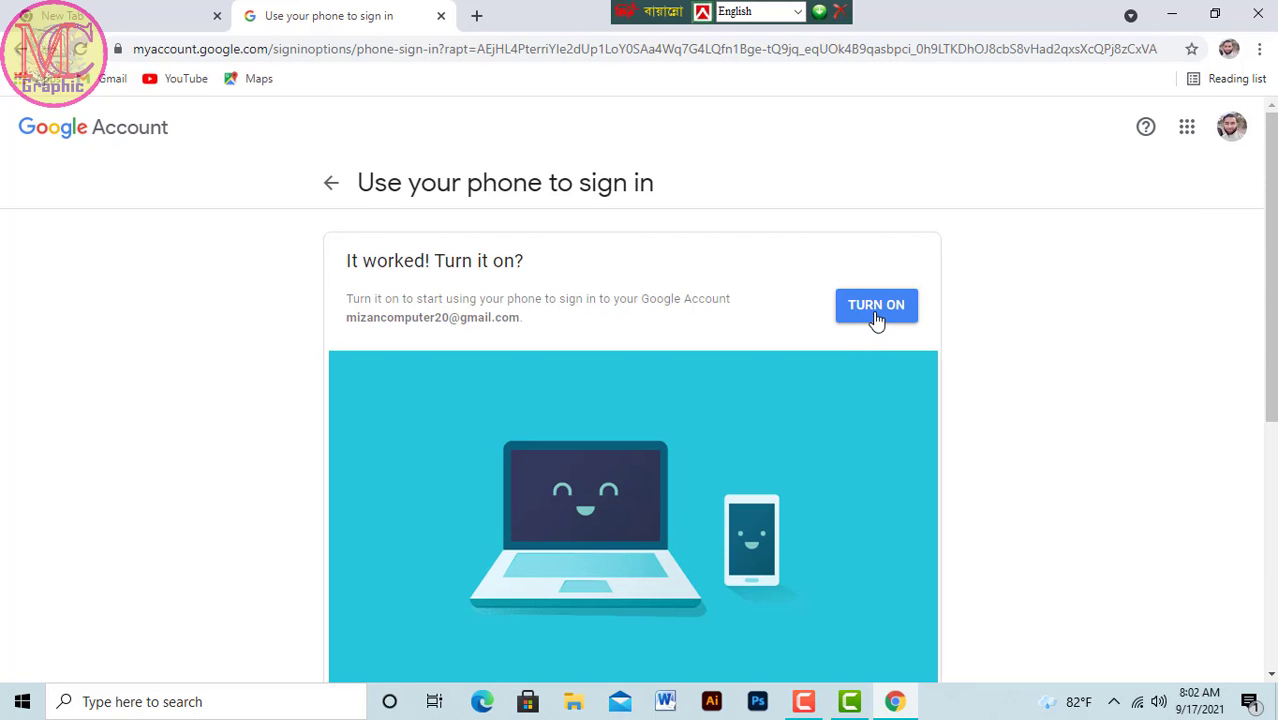
Turn on phone sign-in after the successful test.
left_click(876, 308)
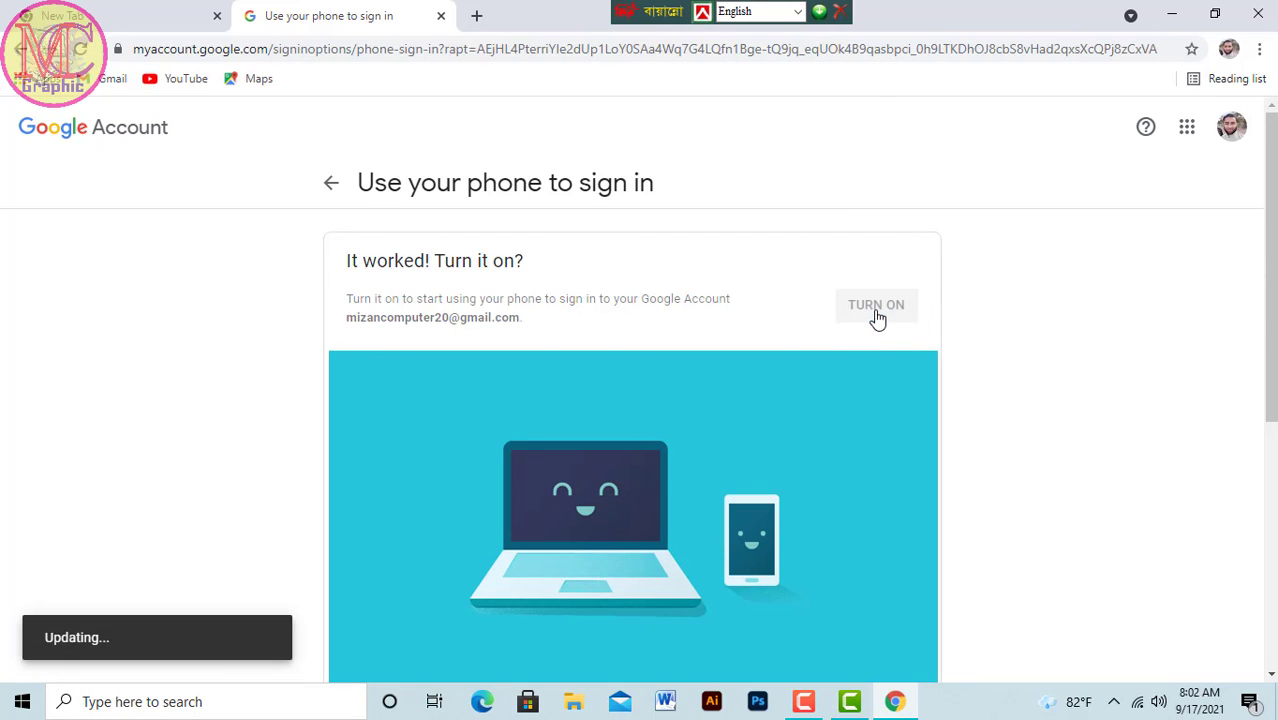
scroll(612, 360, "down", 1)
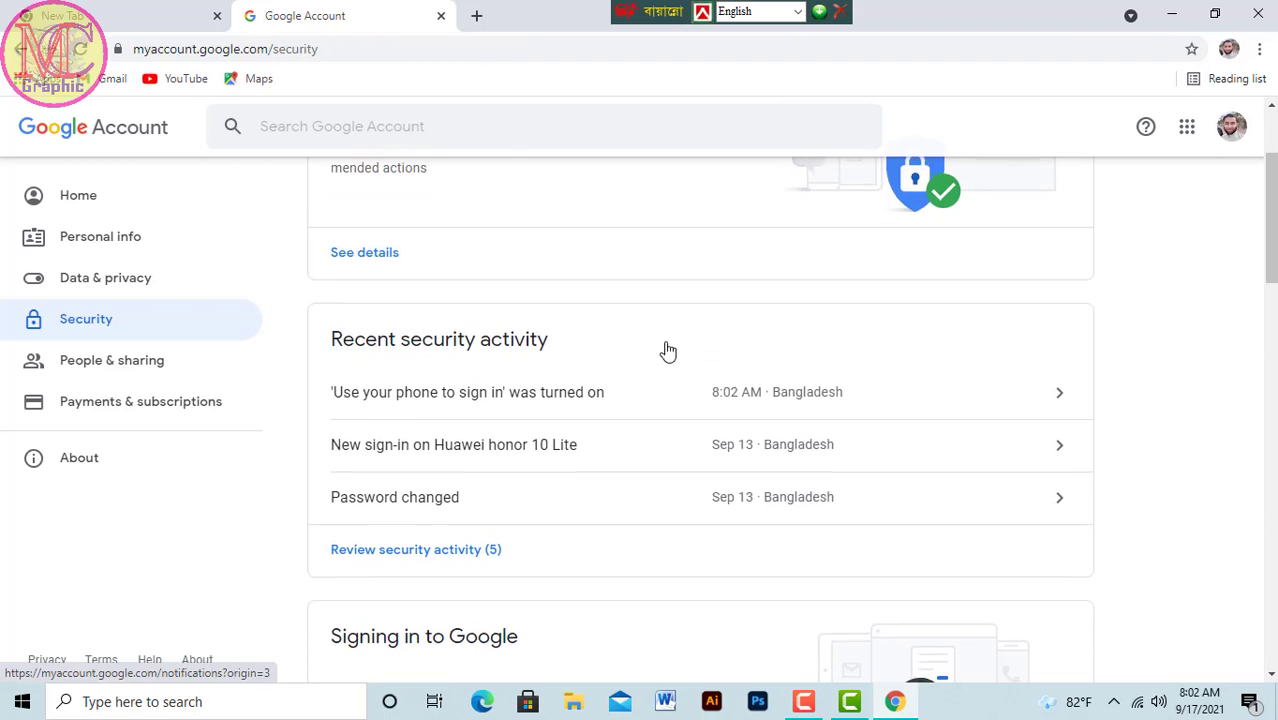
scroll(665, 351, "up", 2)
Open the 2-Step Verification settings under Signing in to Google on the Security page.
scroll(858, 355, "down", 3)
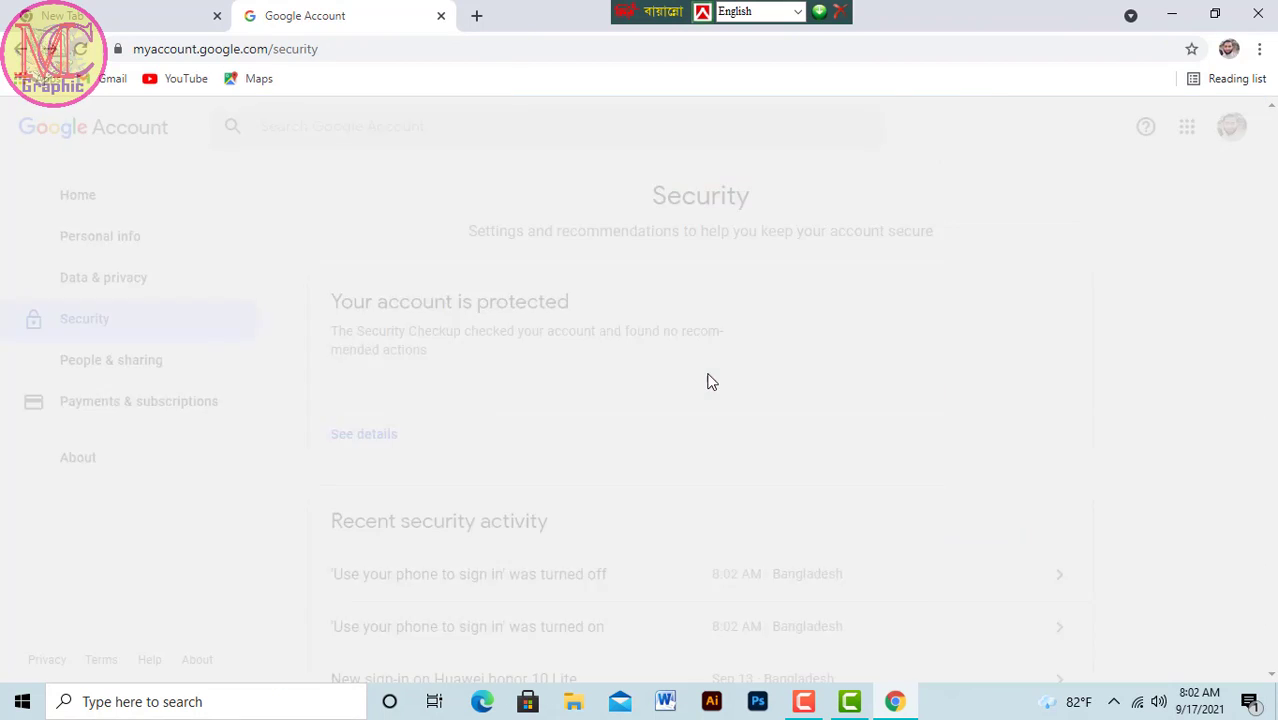
scroll(707, 379, "down", 4)
scroll(710, 375, "down", 2)
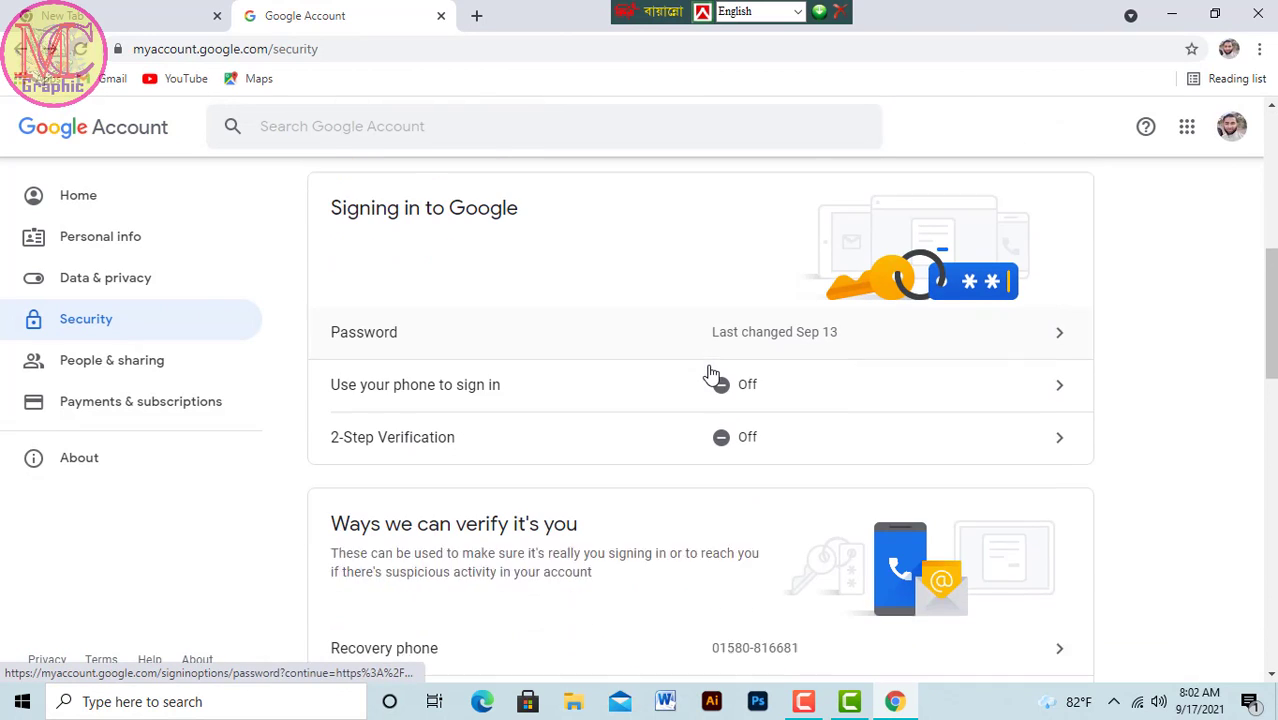
left_click(1061, 399)
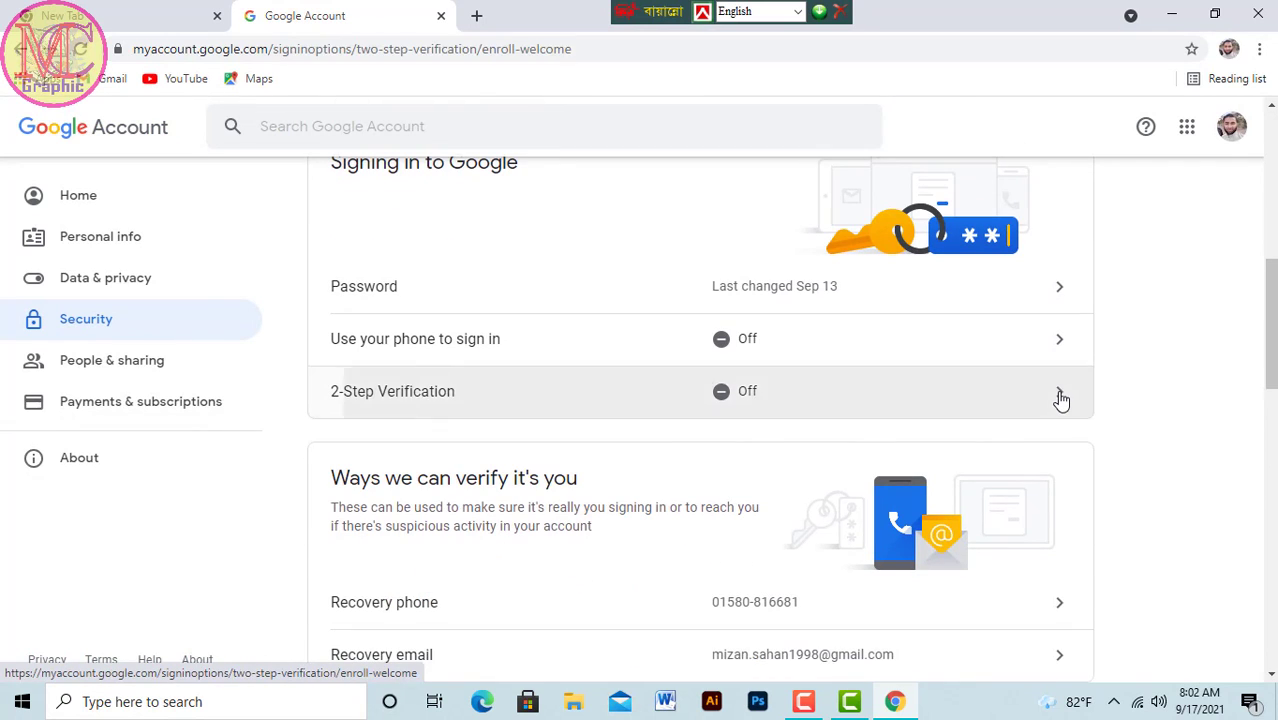
Begin 2-Step Verification setup with GET STARTED on the welcome page.
scroll(535, 478, "down", 2)
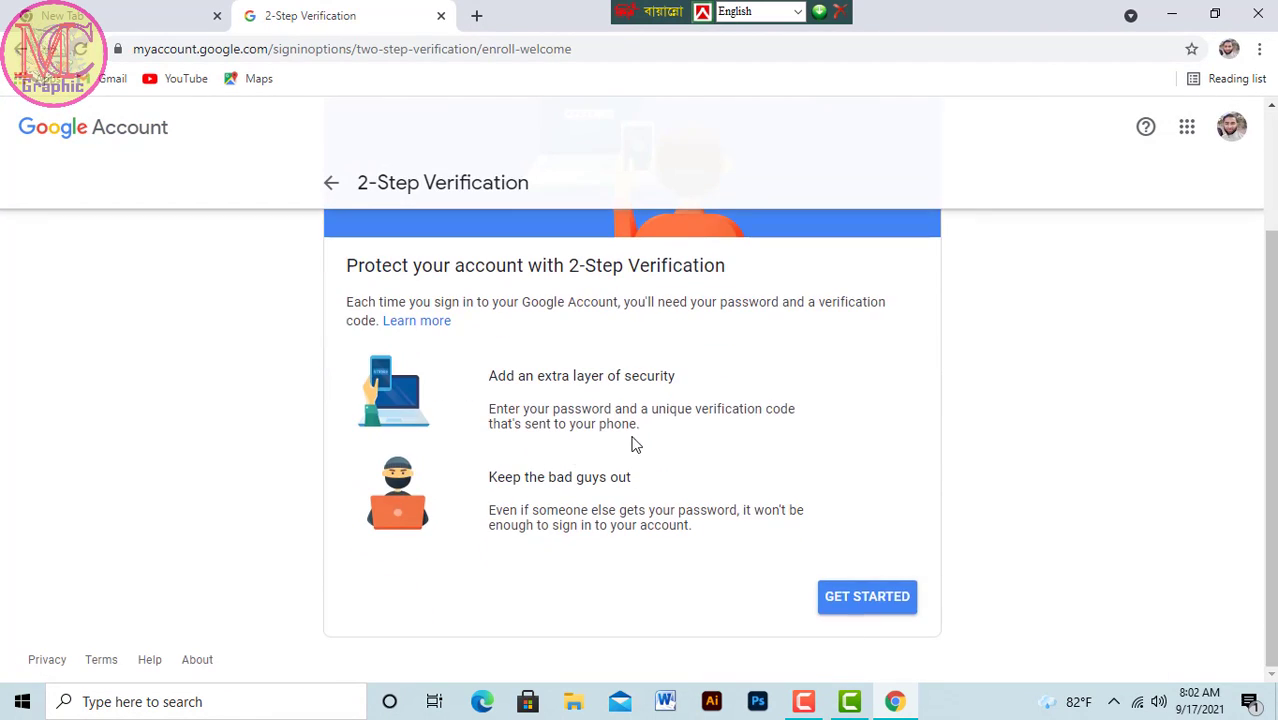
left_click(866, 598)
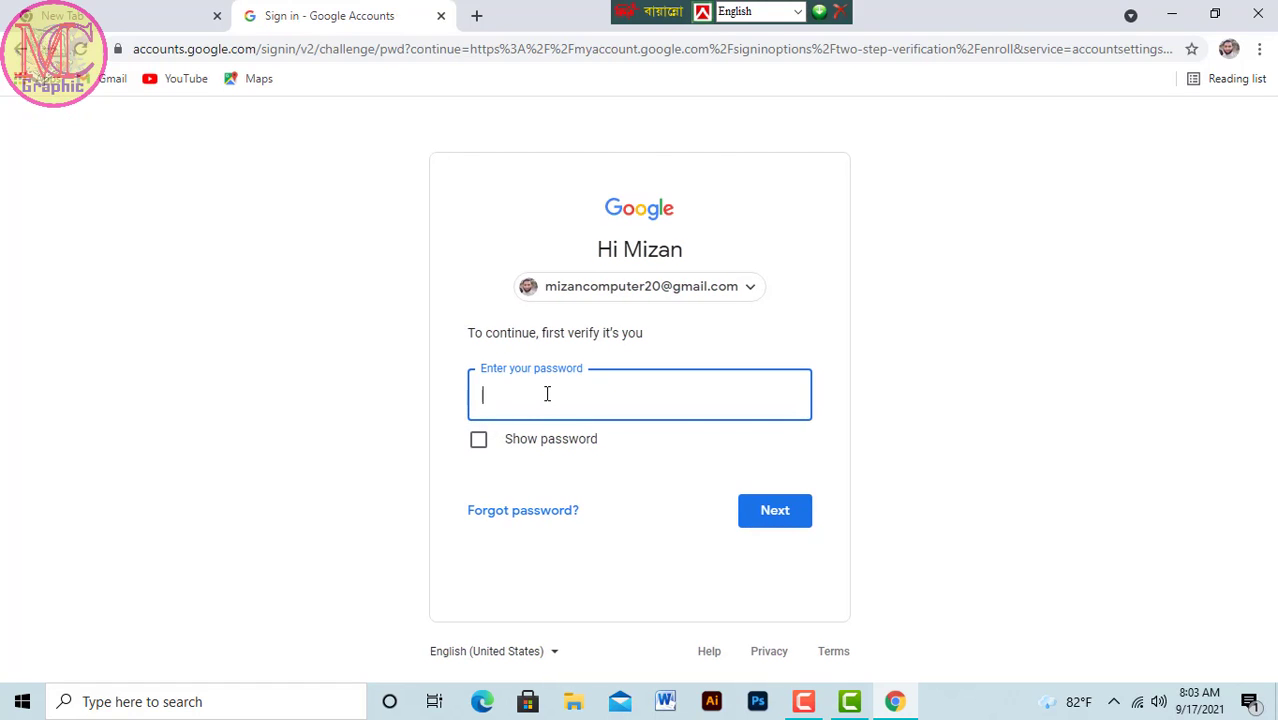
Enter the account password to verify identity for 2-Step Verification.
type("••••")
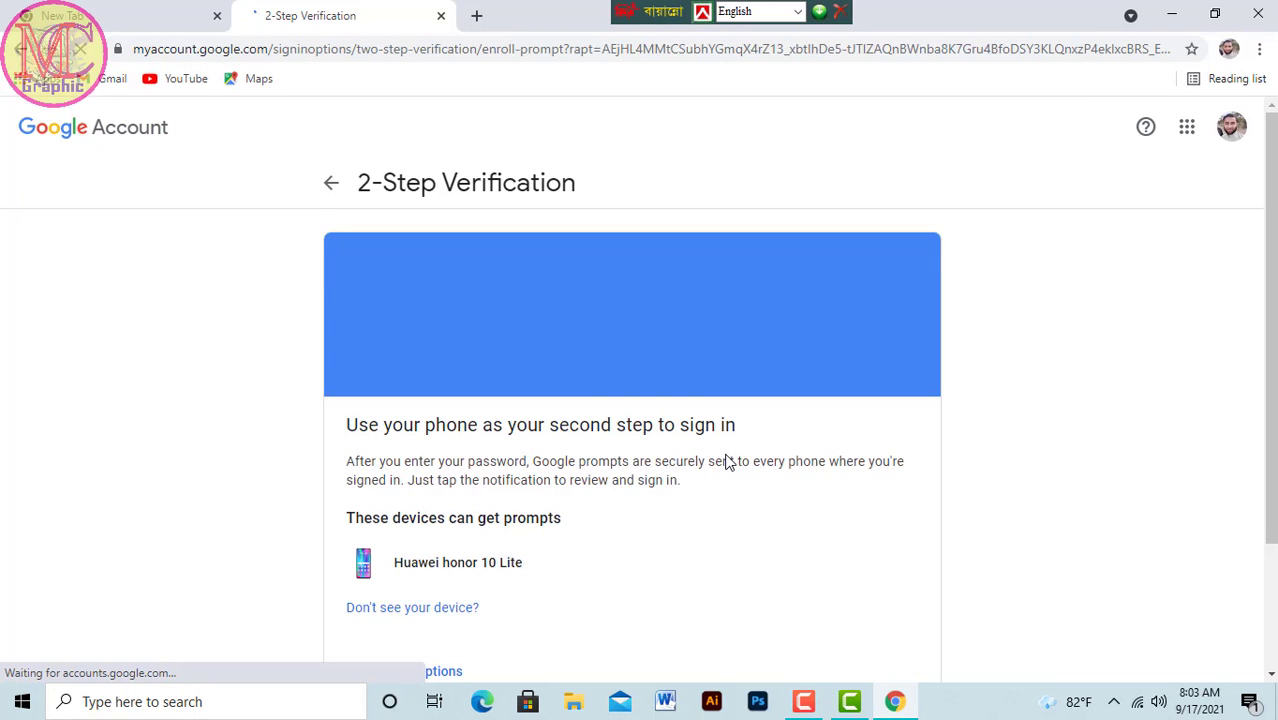
Accept Huawei honor 10 Lite phone prompts as the second step and continue.
scroll(634, 432, "down", 2)
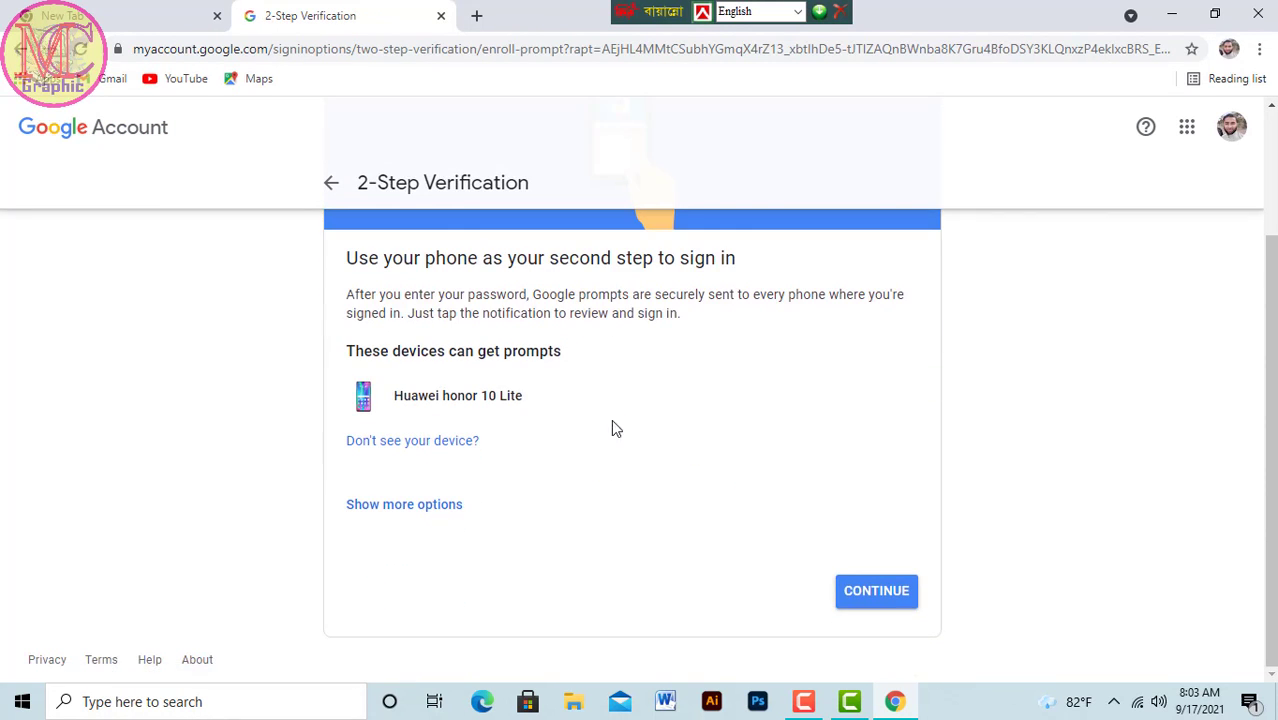
scroll(650, 456, "up", 2)
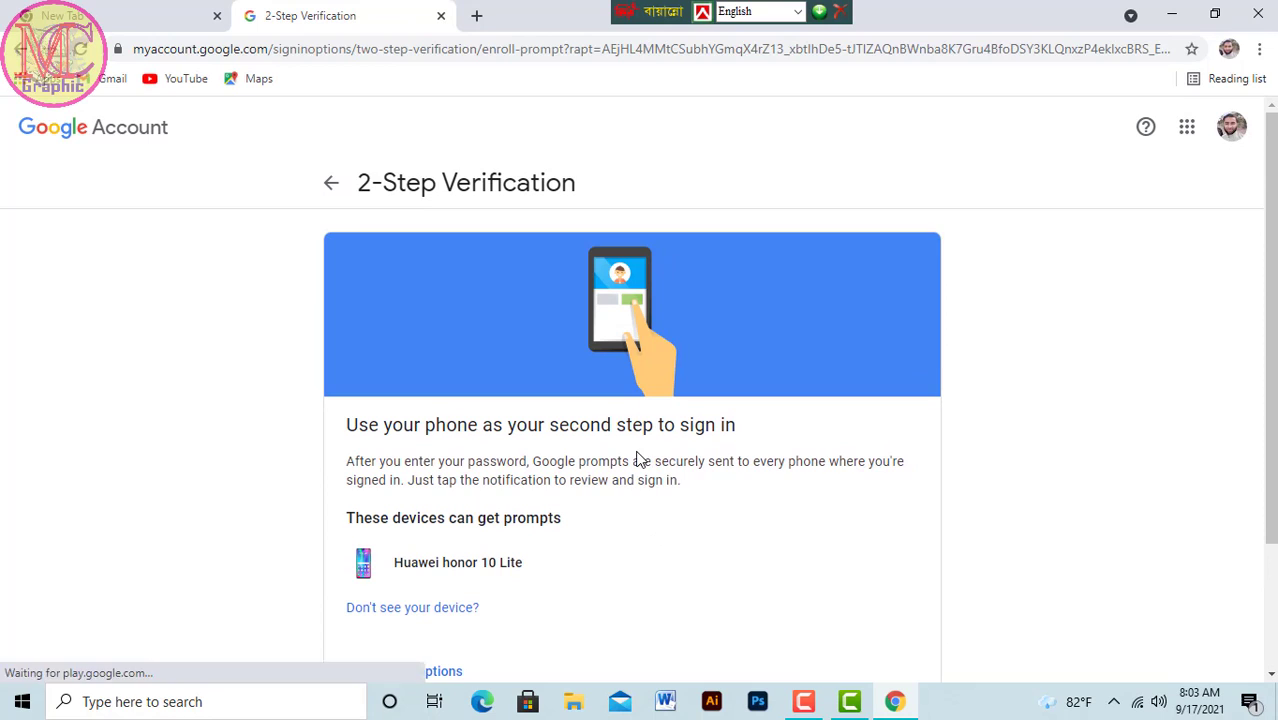
scroll(642, 459, "down", 1)
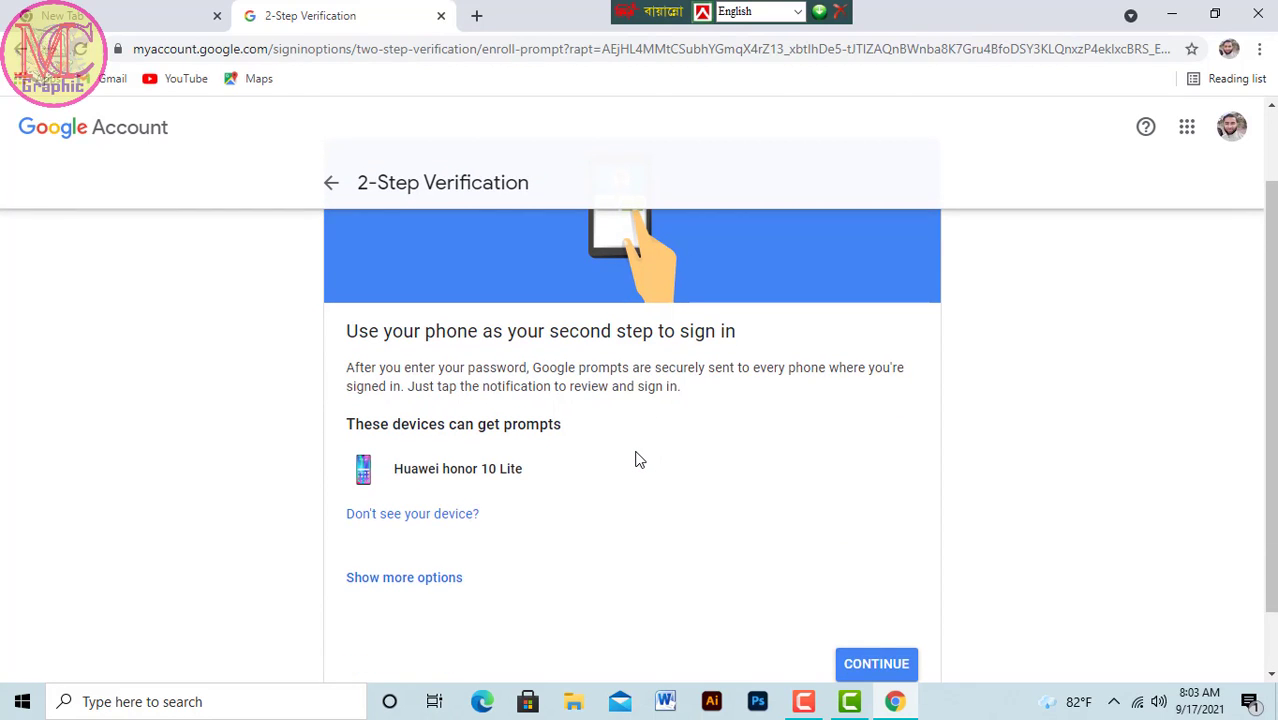
scroll(665, 437, "down", 1)
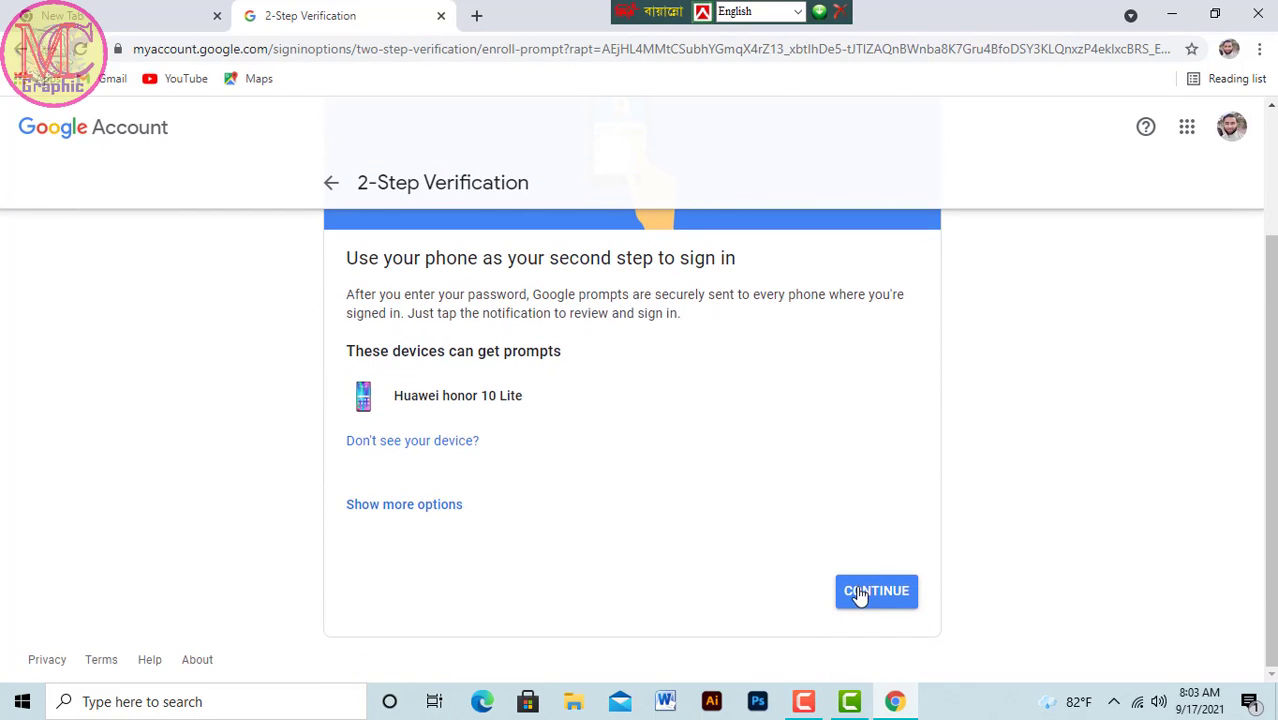
left_click(858, 592)
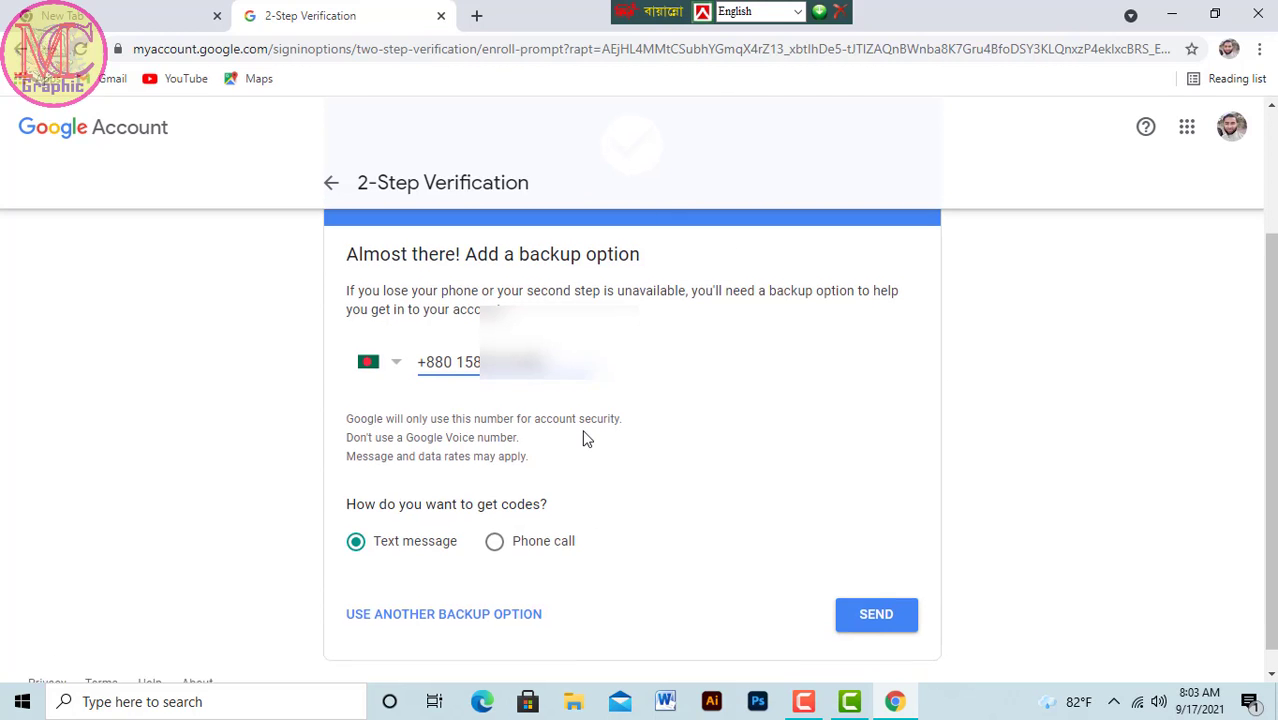
Send a text-message verification code to the prefilled backup phone number.
scroll(585, 437, "down", 1)
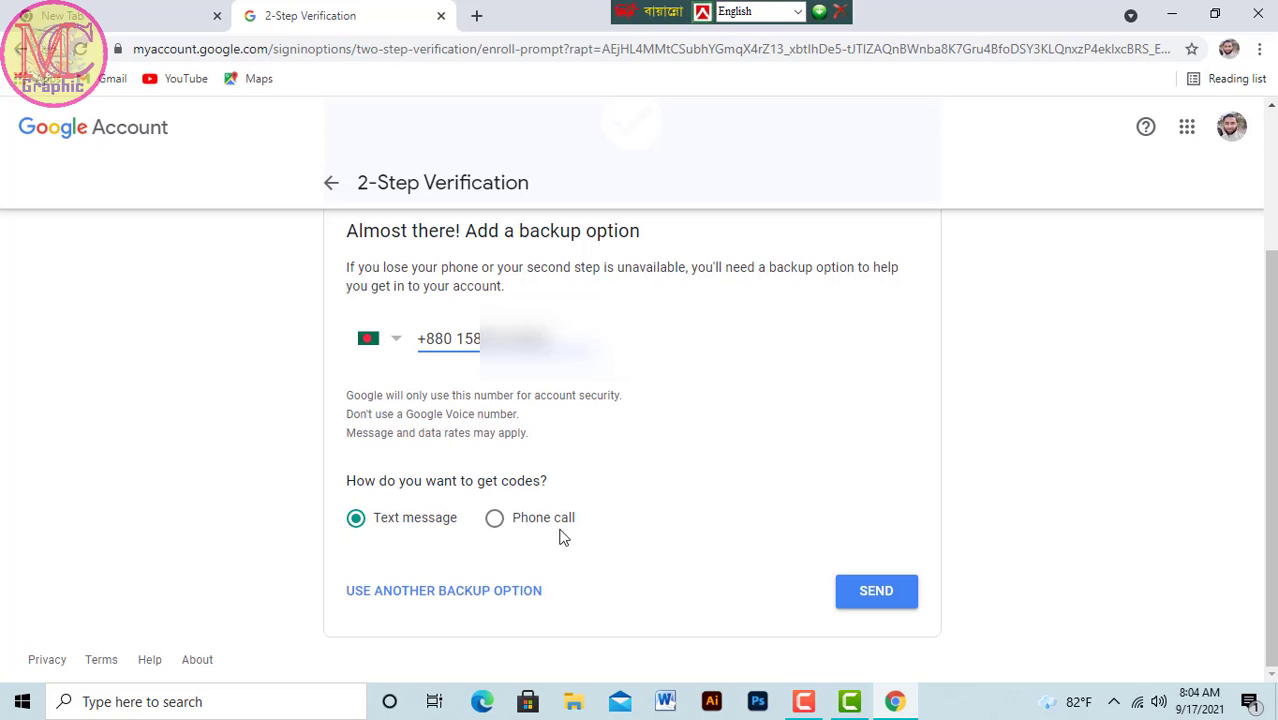
left_click(866, 596)
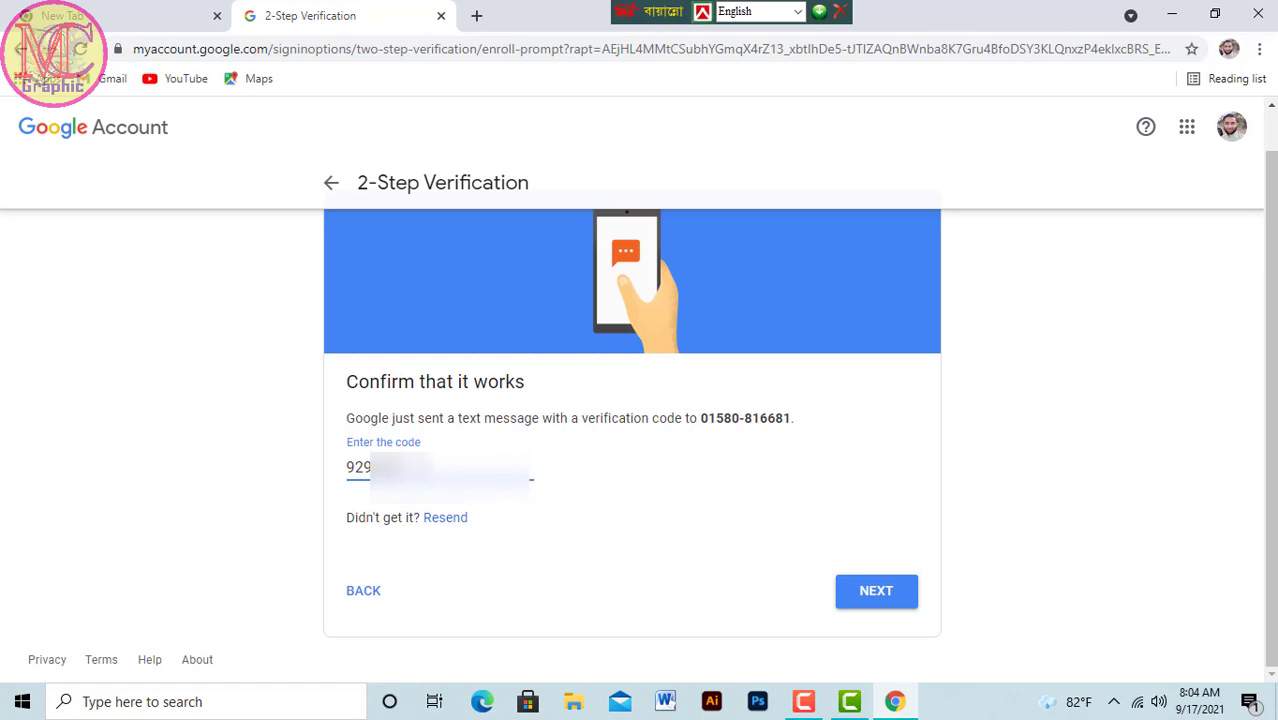
Submit the texted verification code to confirm the backup phone.
left_click(874, 592)
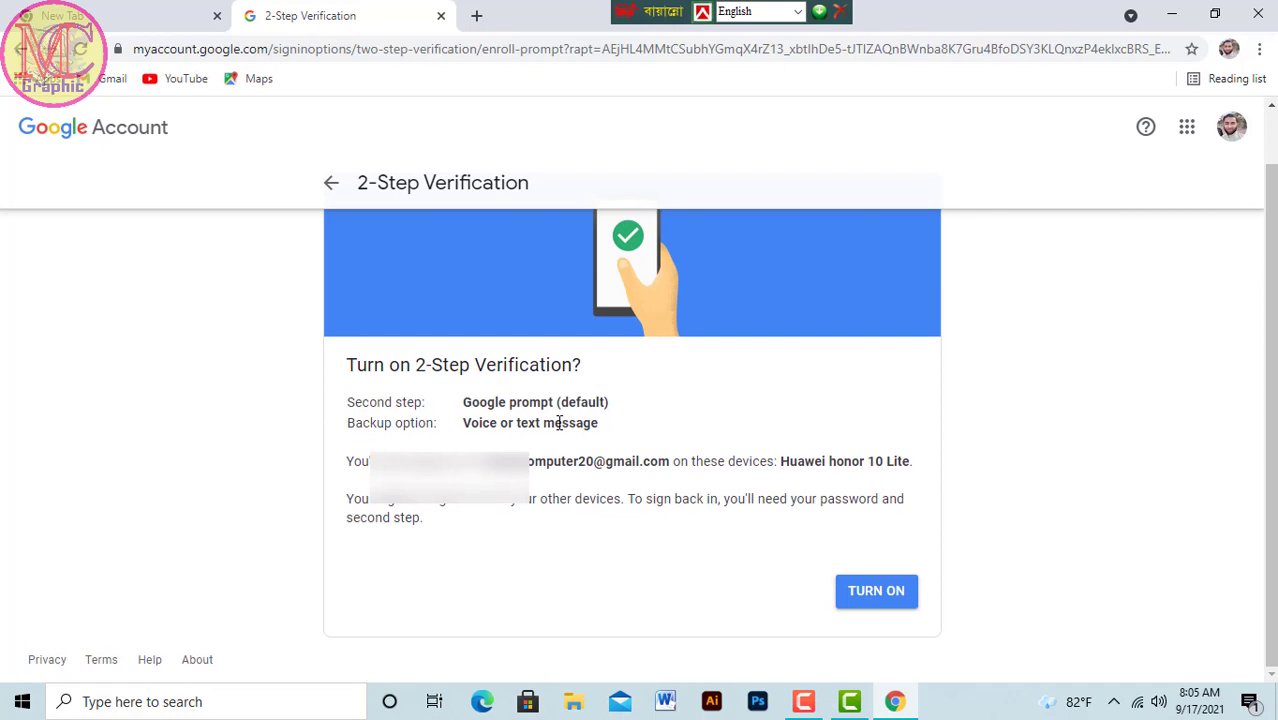
Turn on 2-Step Verification and scroll down to the Voice or text message card.
left_click(850, 604)
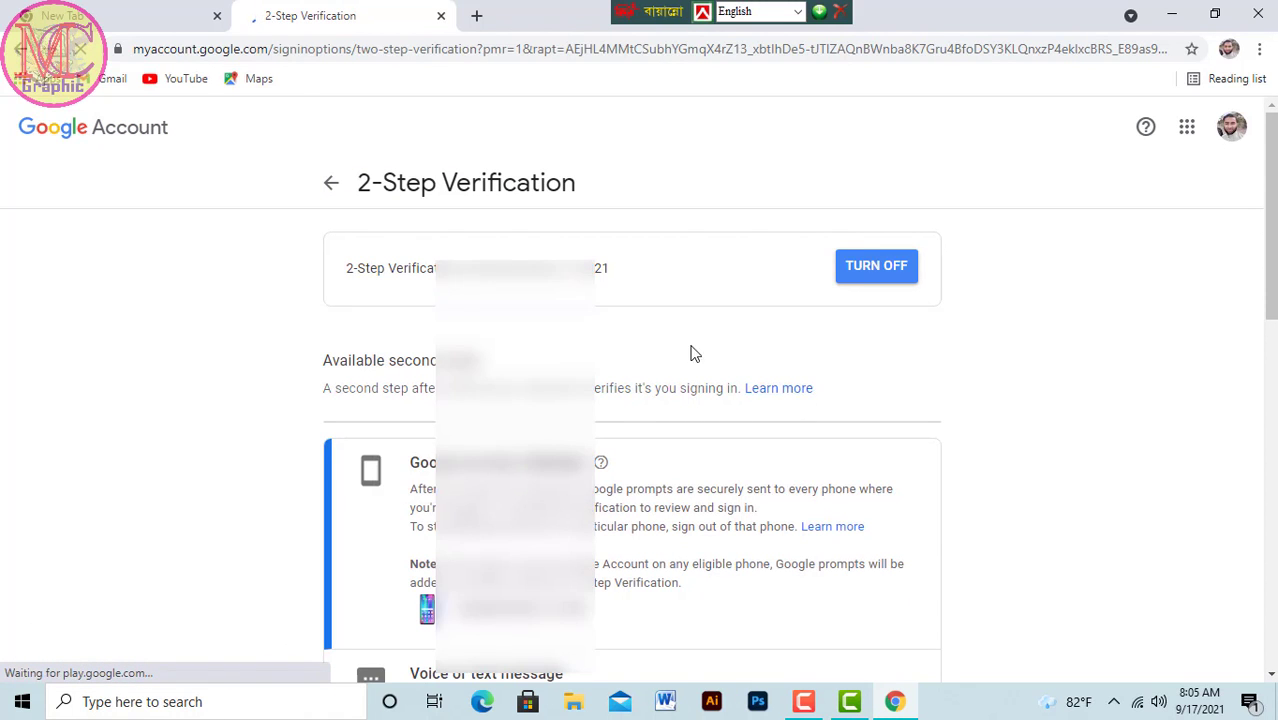
scroll(672, 338, "down", 2)
scroll(670, 337, "down", 3)
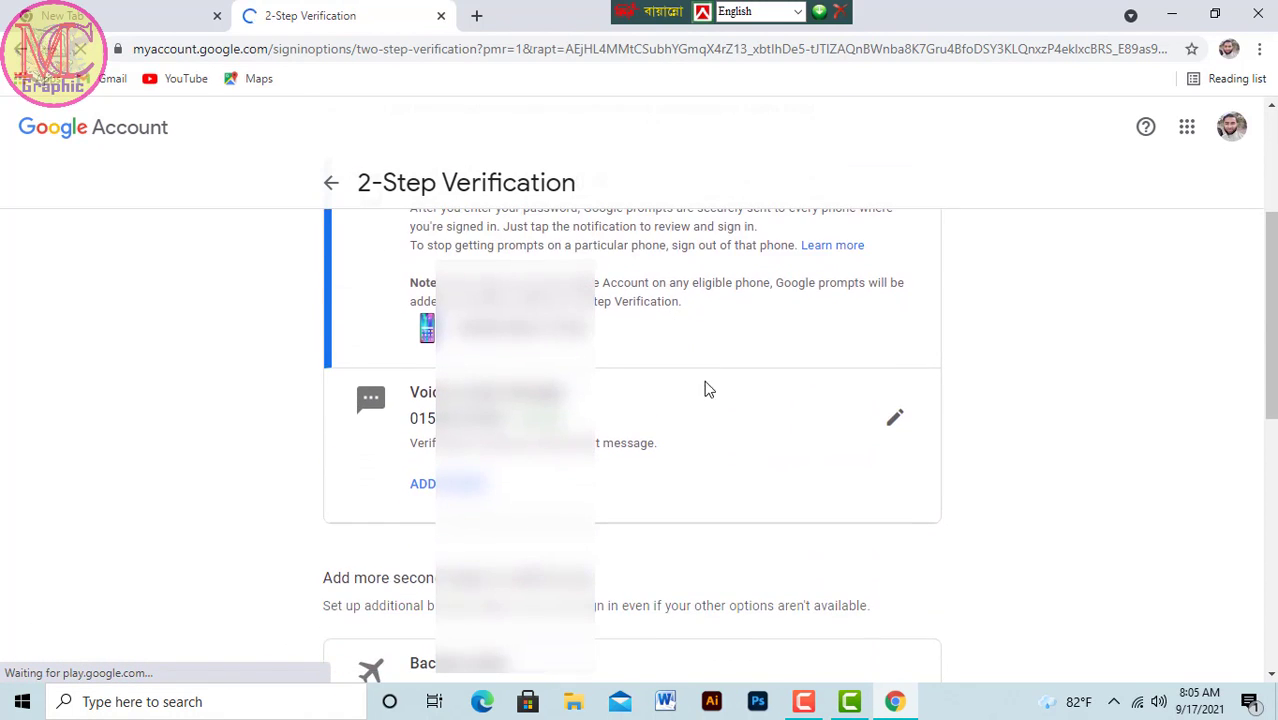
scroll(619, 434, "down", 2)
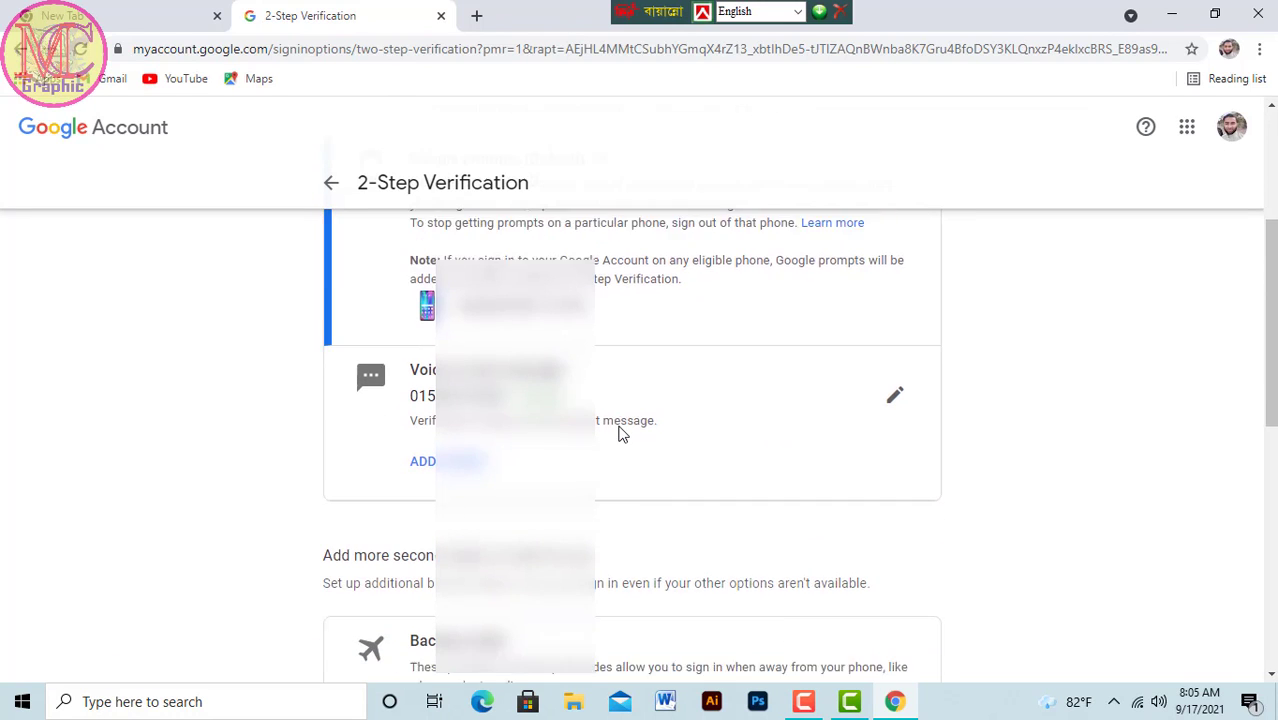
scroll(600, 414, "down", 3)
scroll(600, 414, "up", 3)
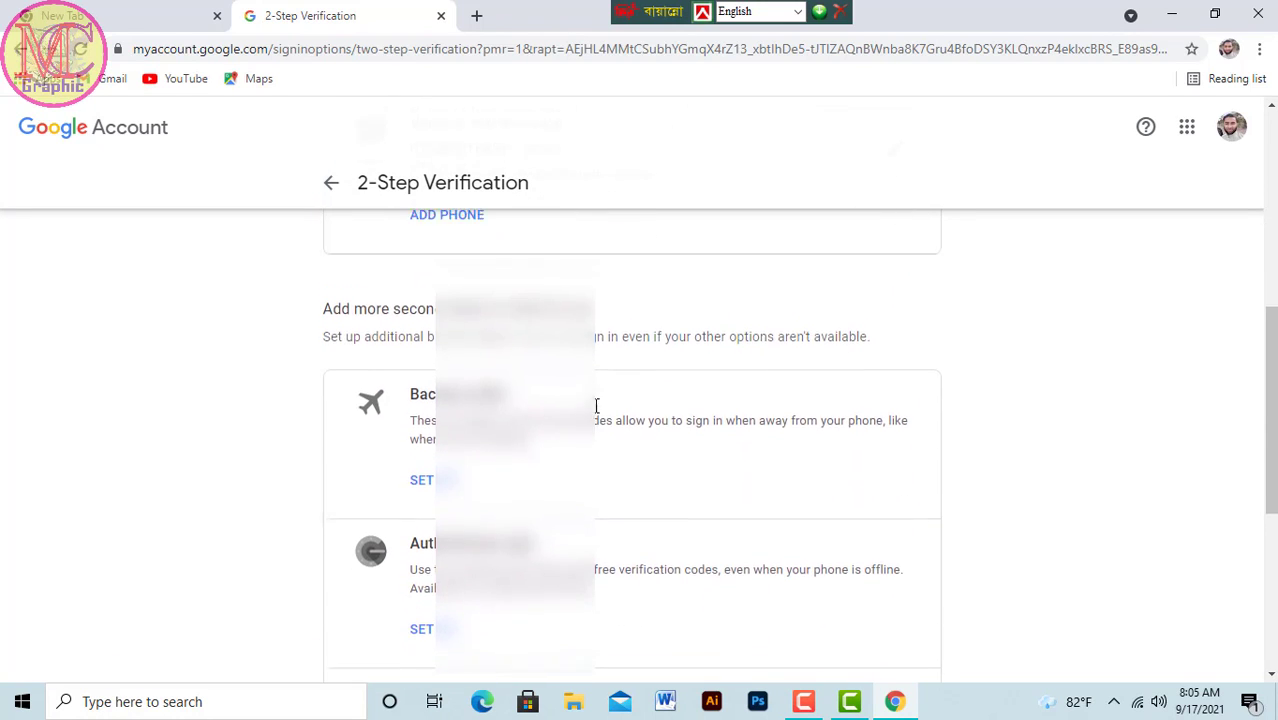
Add a second backup phone number under Voice or text message.
left_click(462, 390)
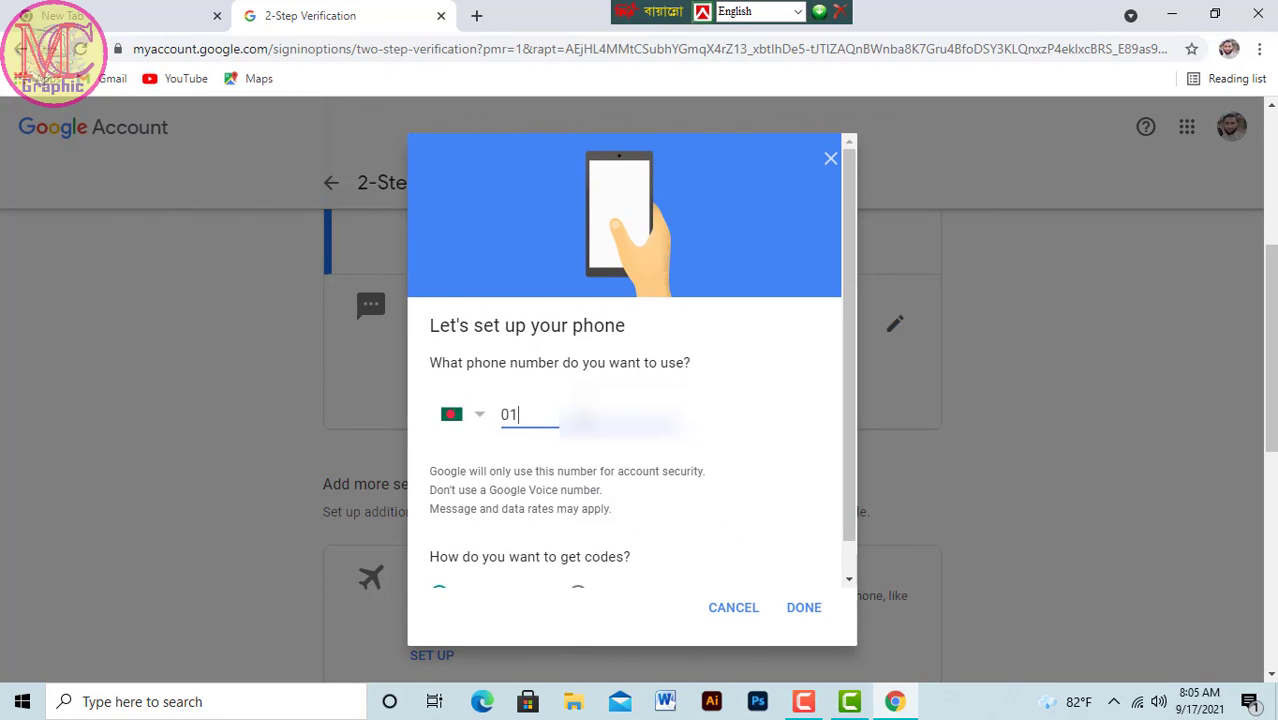
type("01754-13")
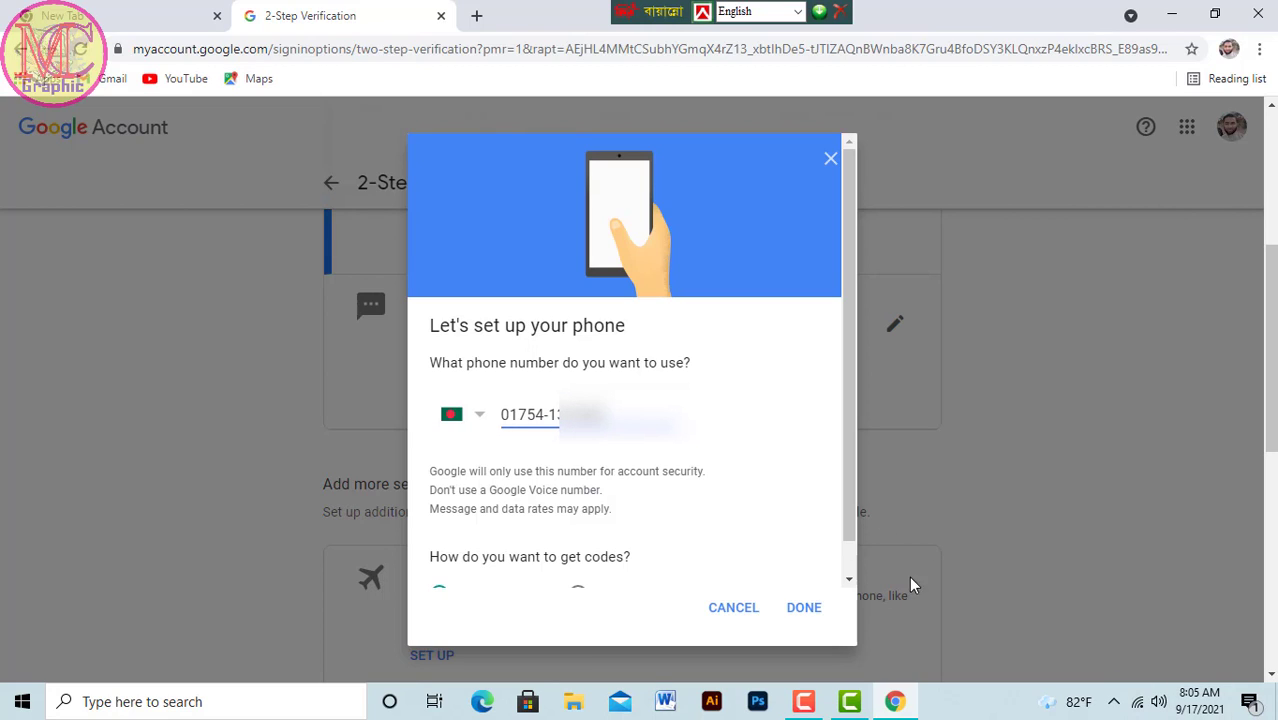
left_click(801, 609)
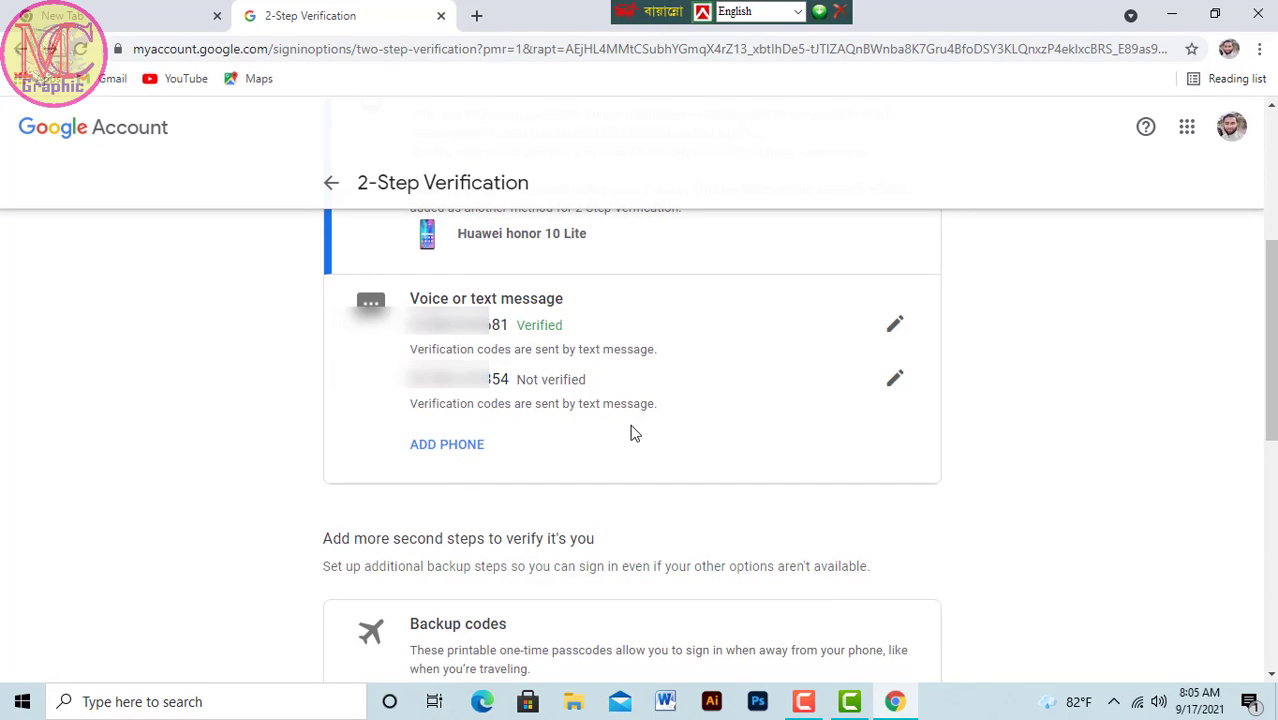
Check the first phone's details, then open the second, not-verified backup phone's details.
left_click(894, 330)
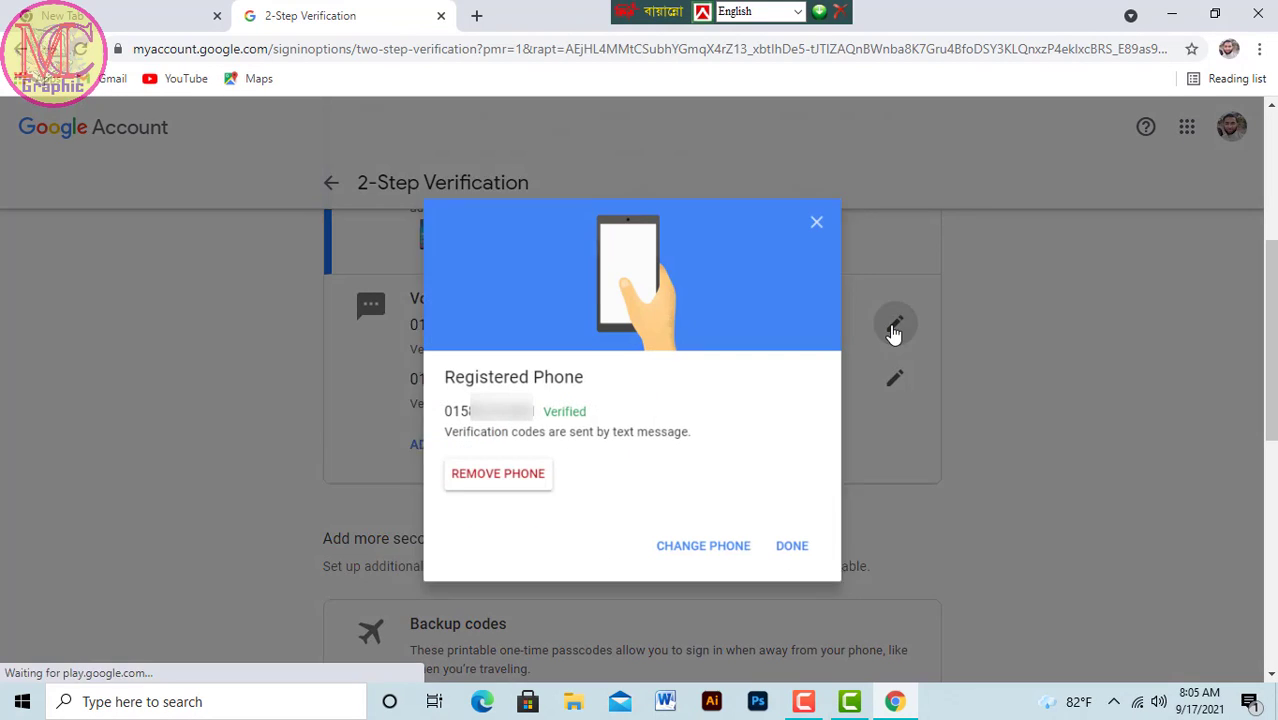
left_click(827, 220)
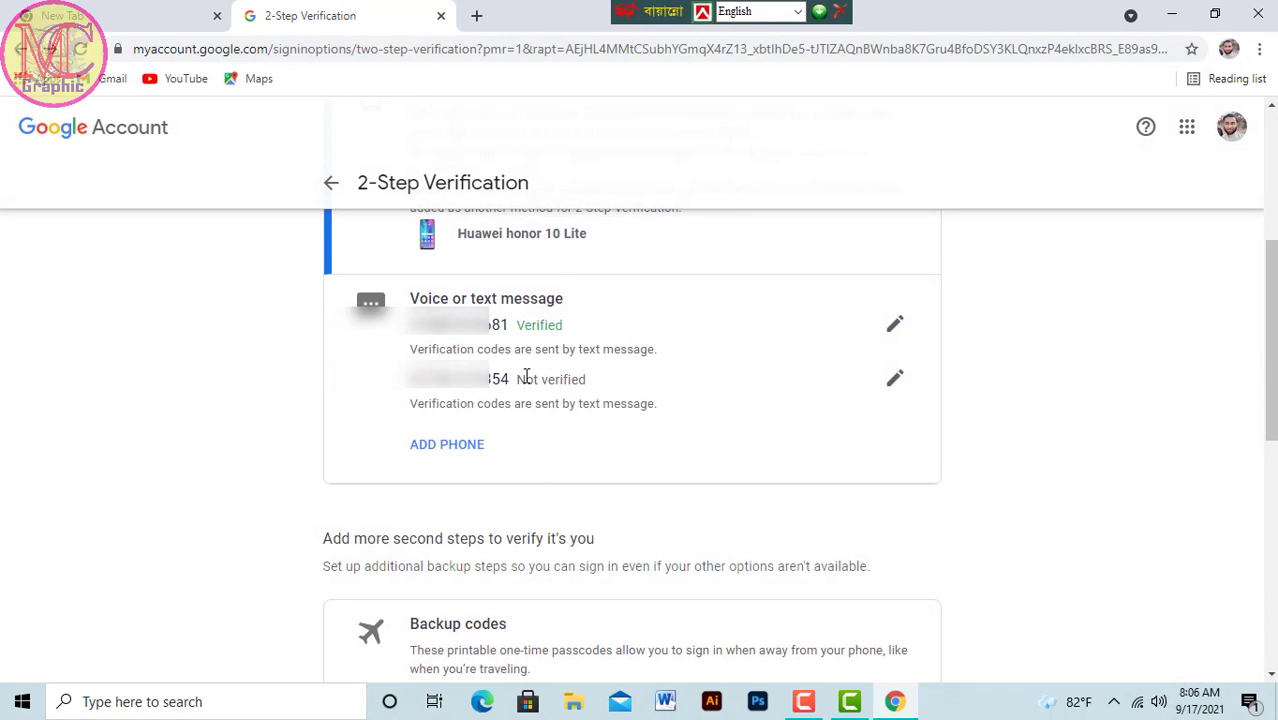
left_click(895, 383)
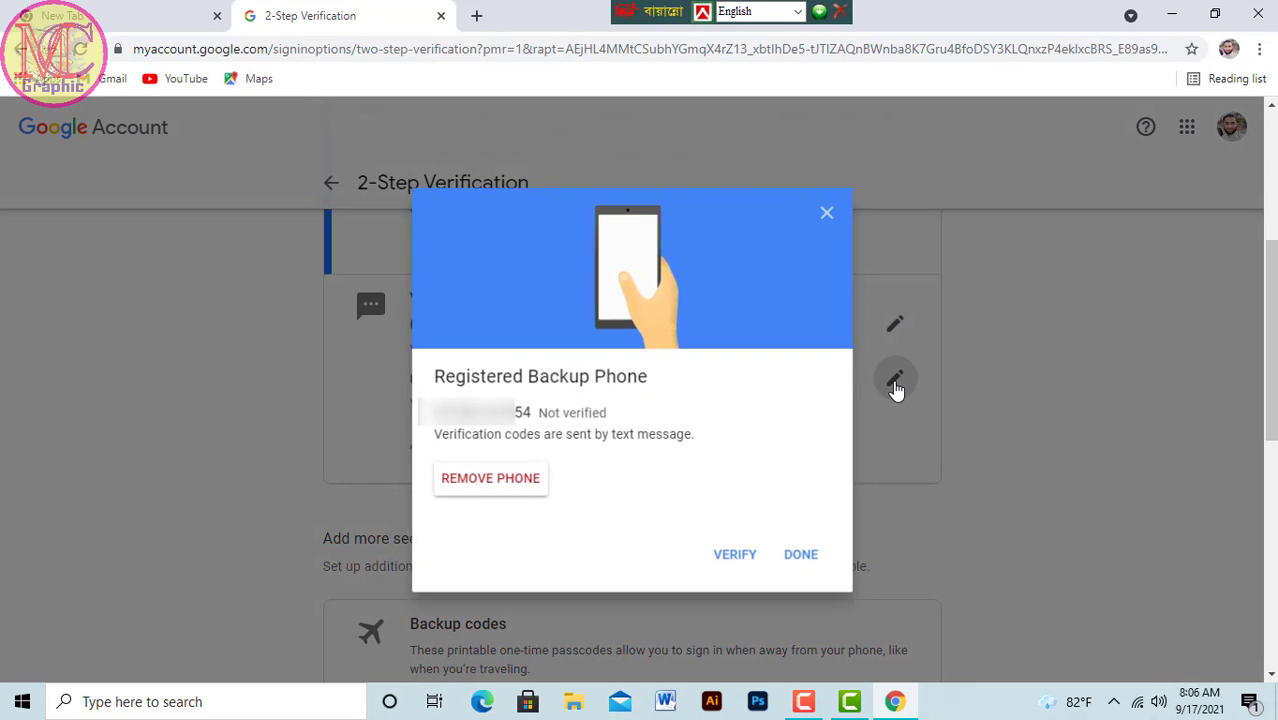
Verify the second backup phone with a code received by text message.
left_click(730, 560)
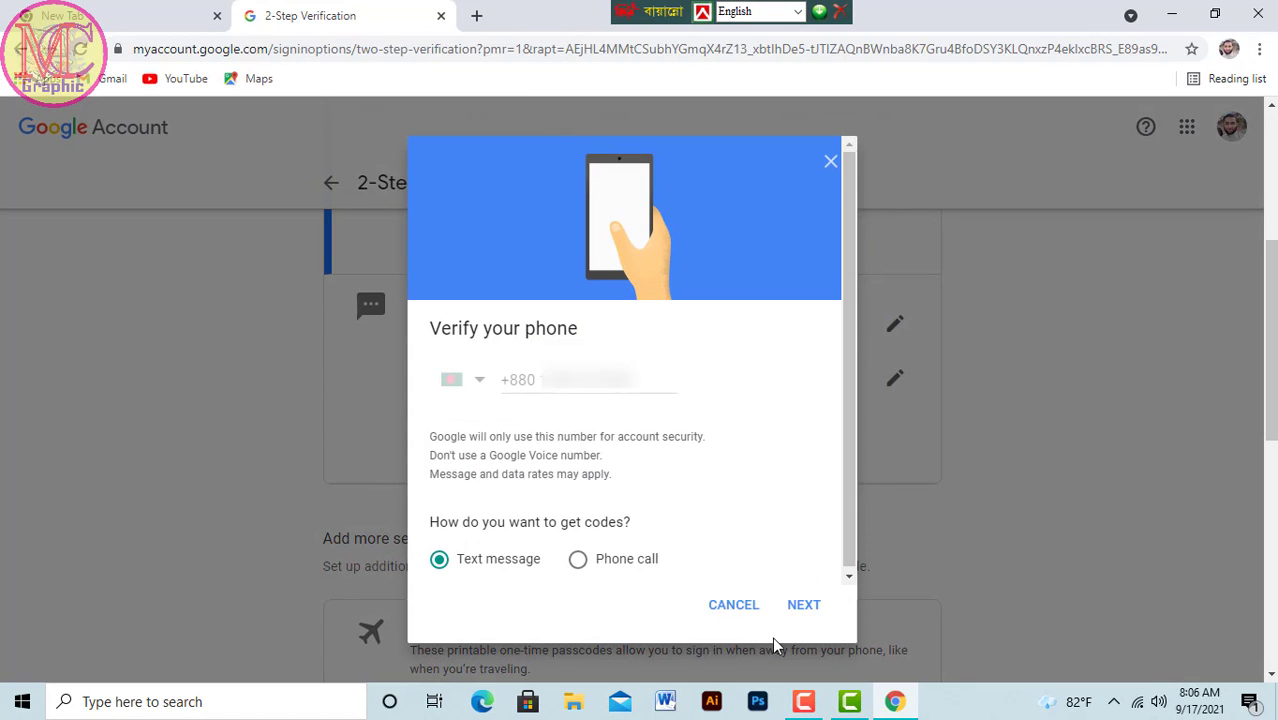
left_click(803, 607)
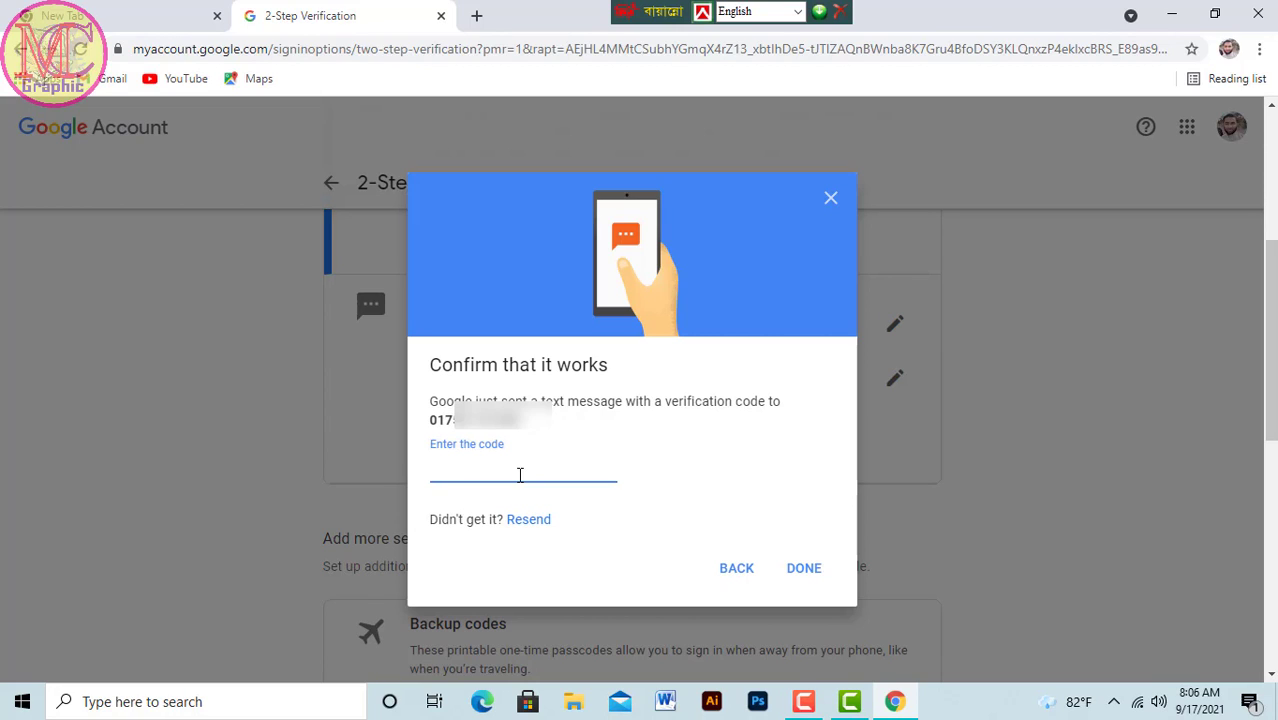
left_click(810, 576)
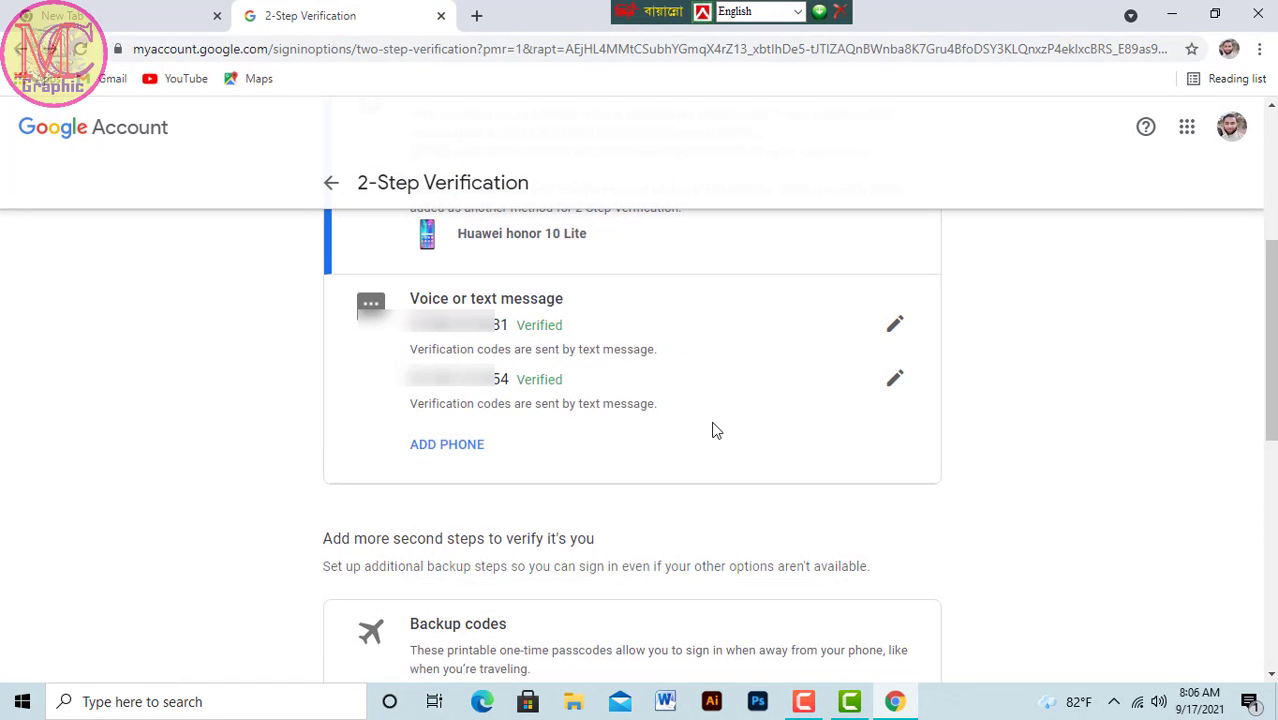
scroll(693, 402, "down", 4)
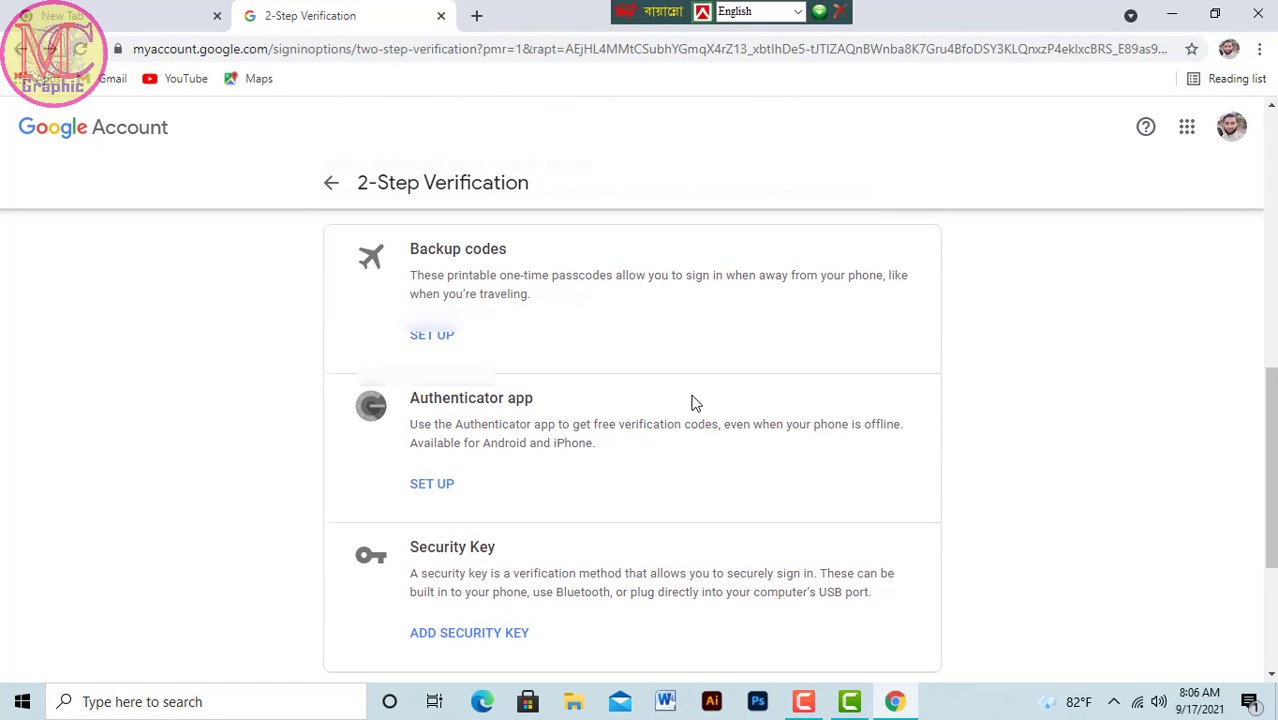
scroll(696, 402, "down", 2)
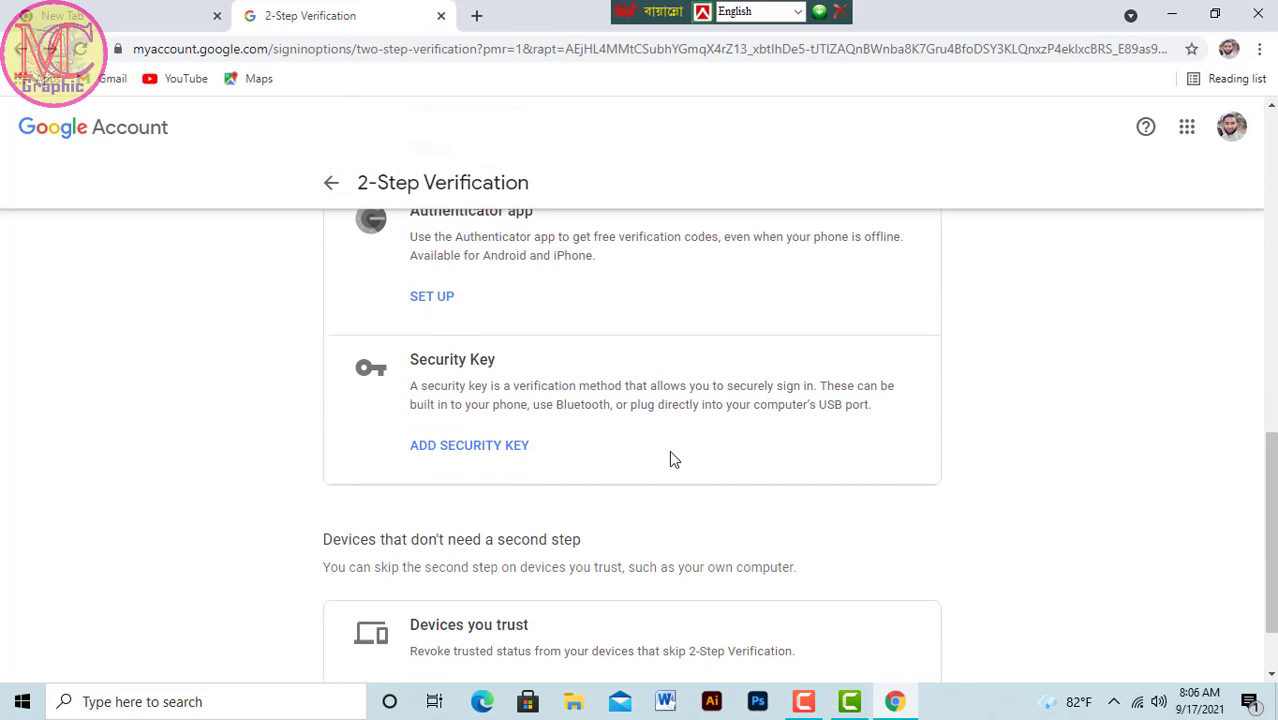
scroll(551, 458, "up", 4)
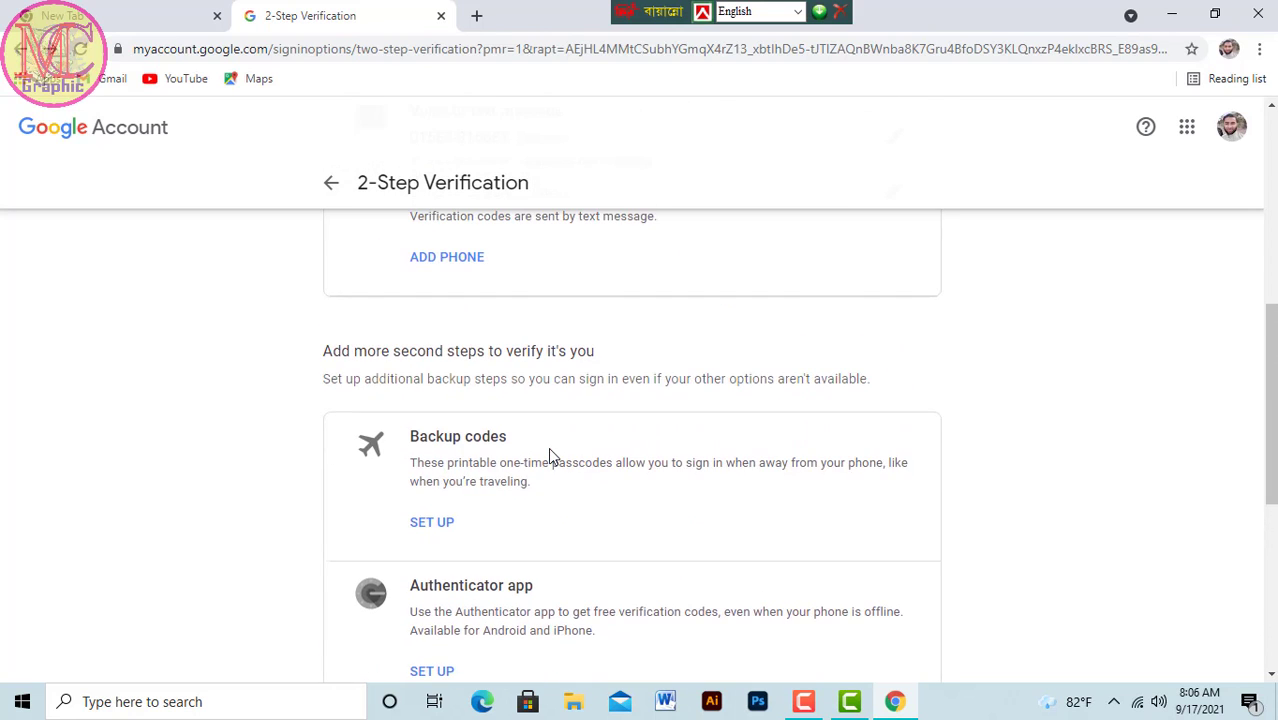
Generate ten backup codes and download them as a text file.
left_click(442, 528)
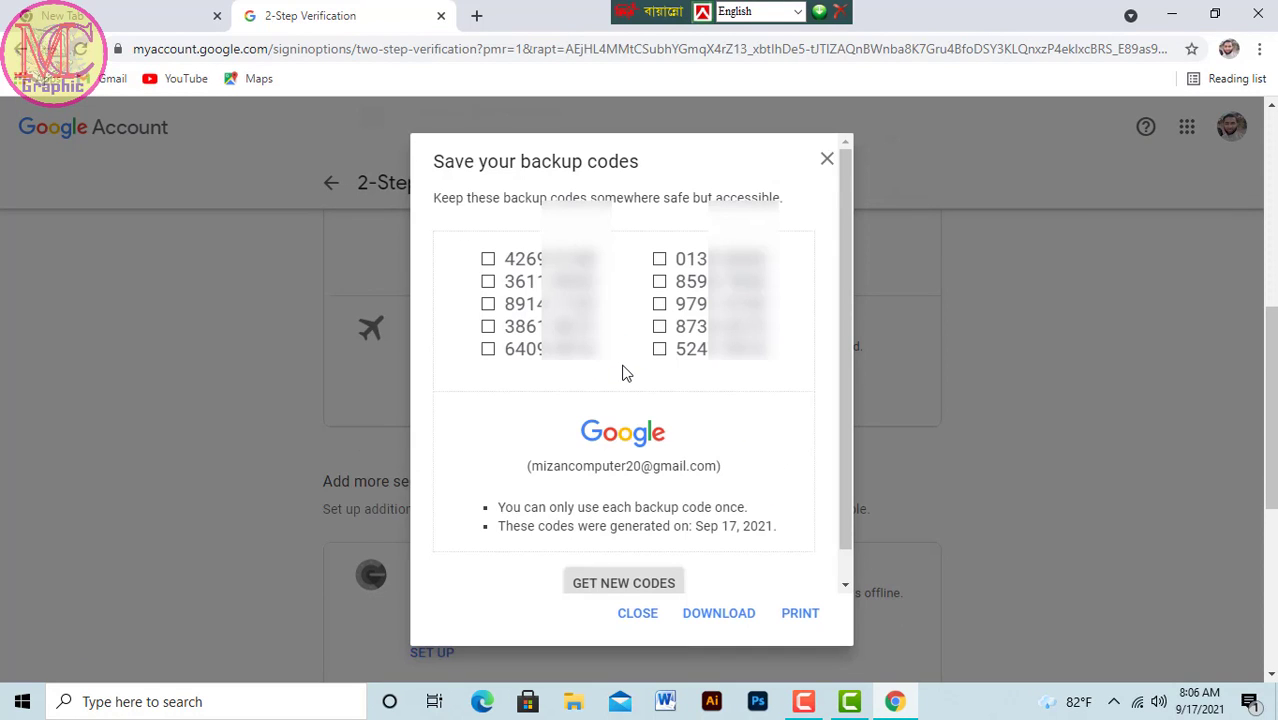
scroll(622, 373, "down", 1)
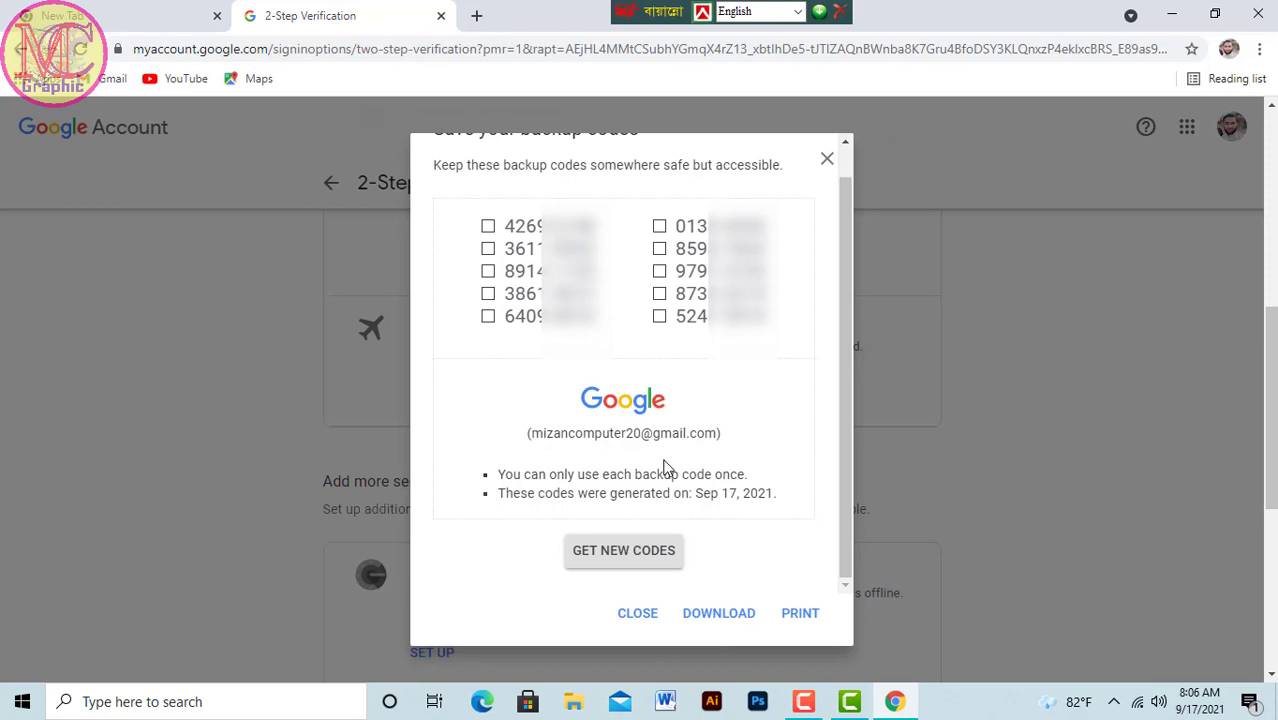
left_click(716, 620)
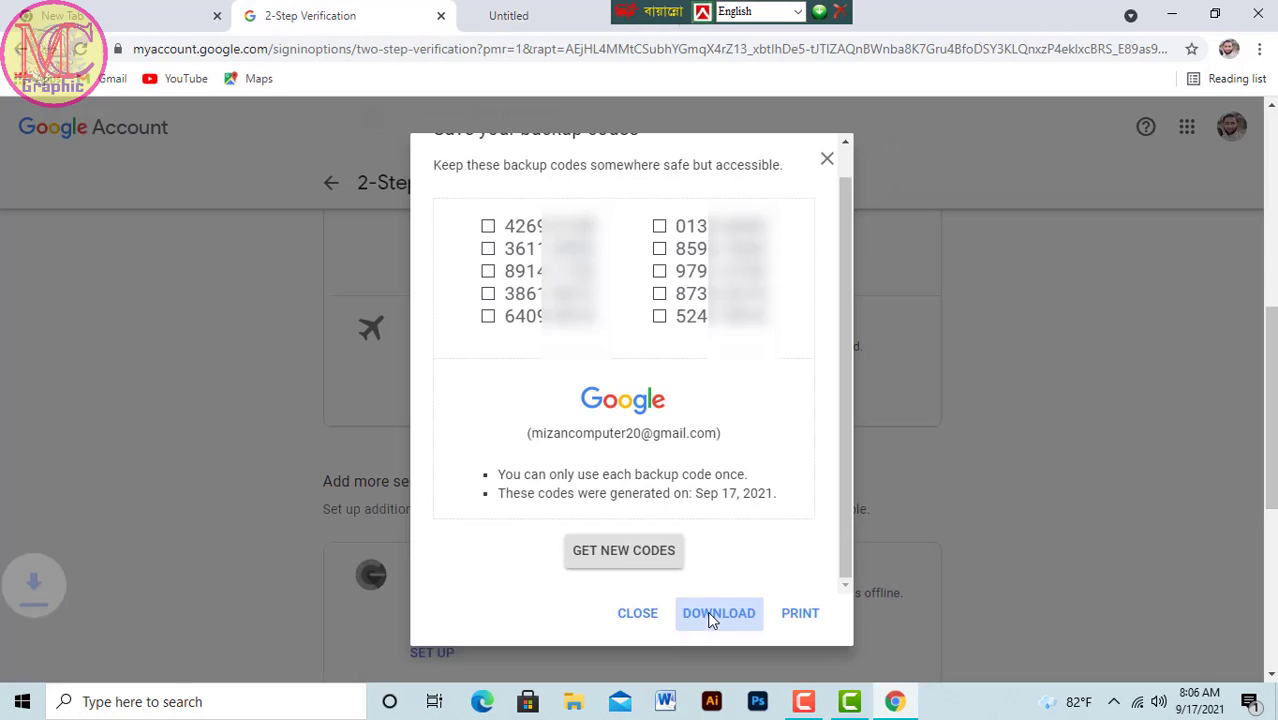
Close the backup codes window and return to the Security page showing 2-Step Verification On.
left_click(827, 160)
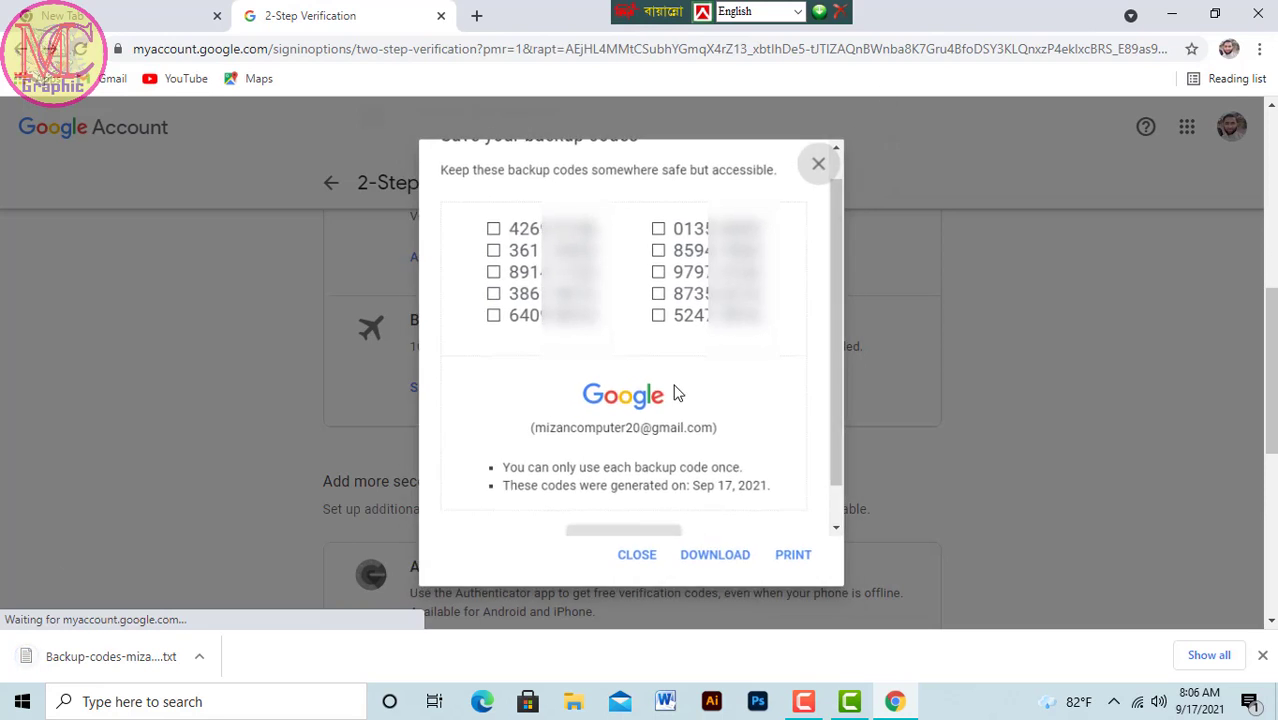
scroll(605, 405, "down", 3)
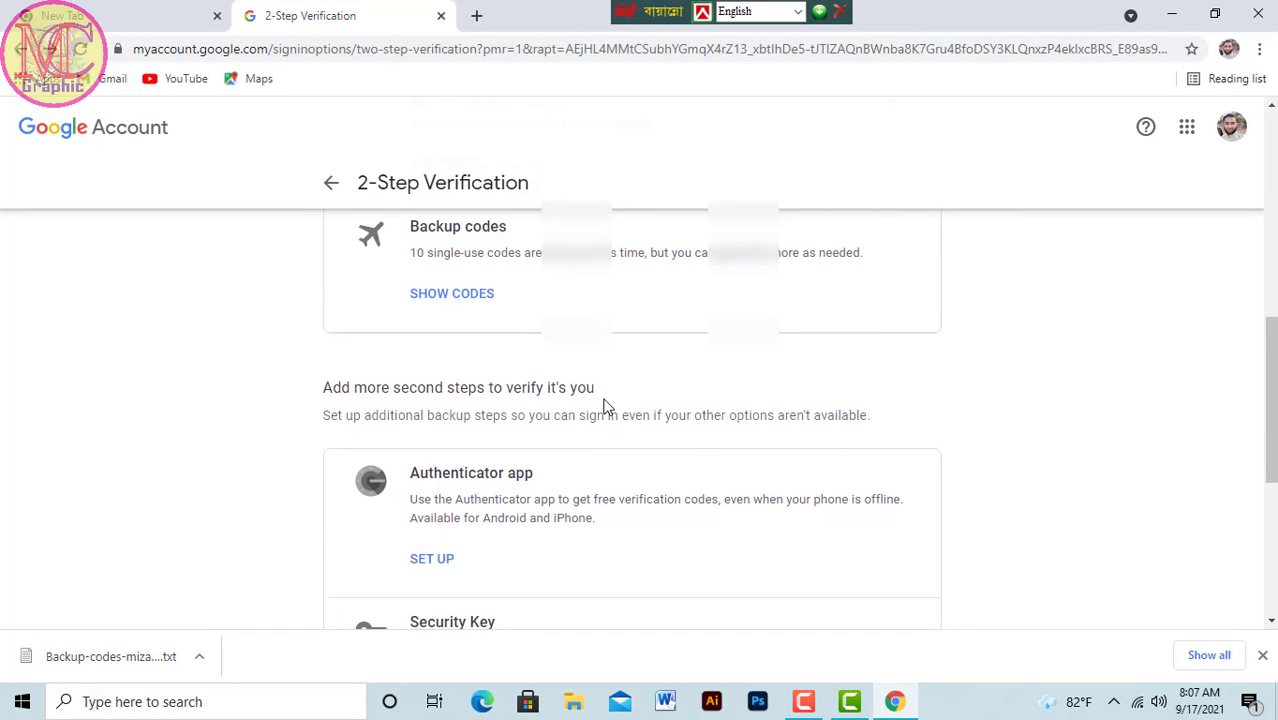
scroll(605, 400, "up", 3)
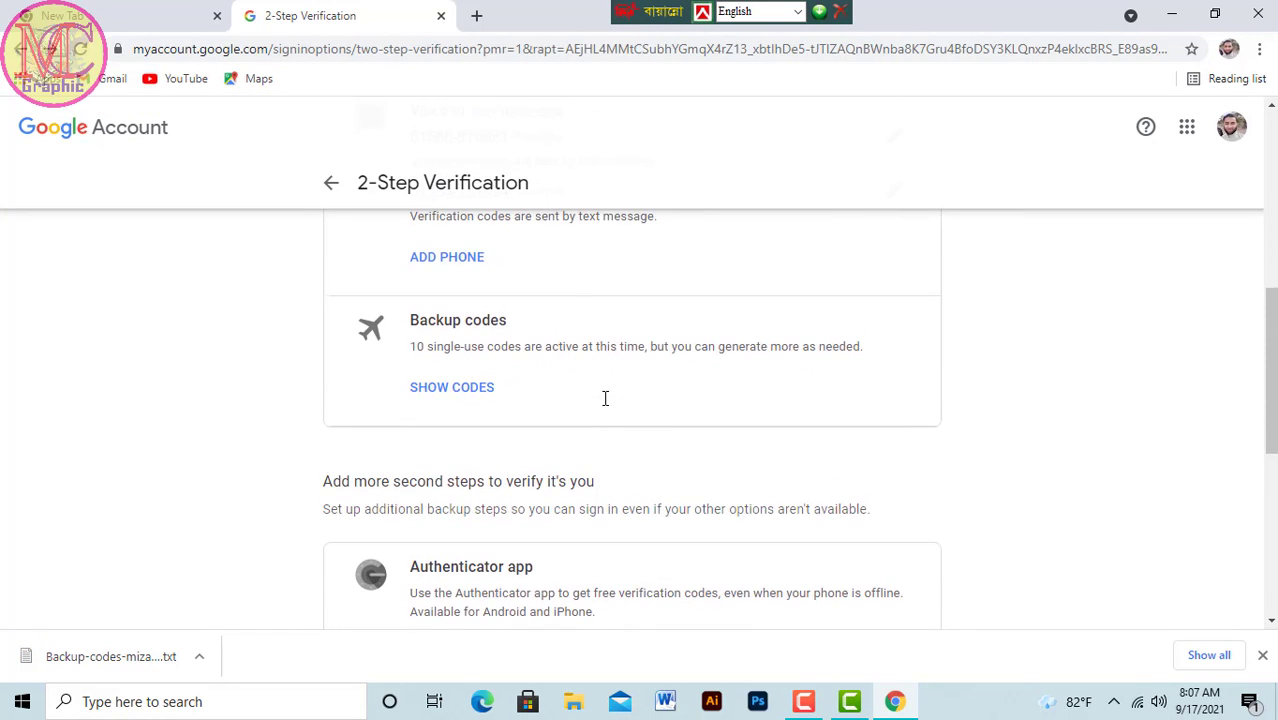
scroll(605, 400, "down", 2)
key("alt+Left")
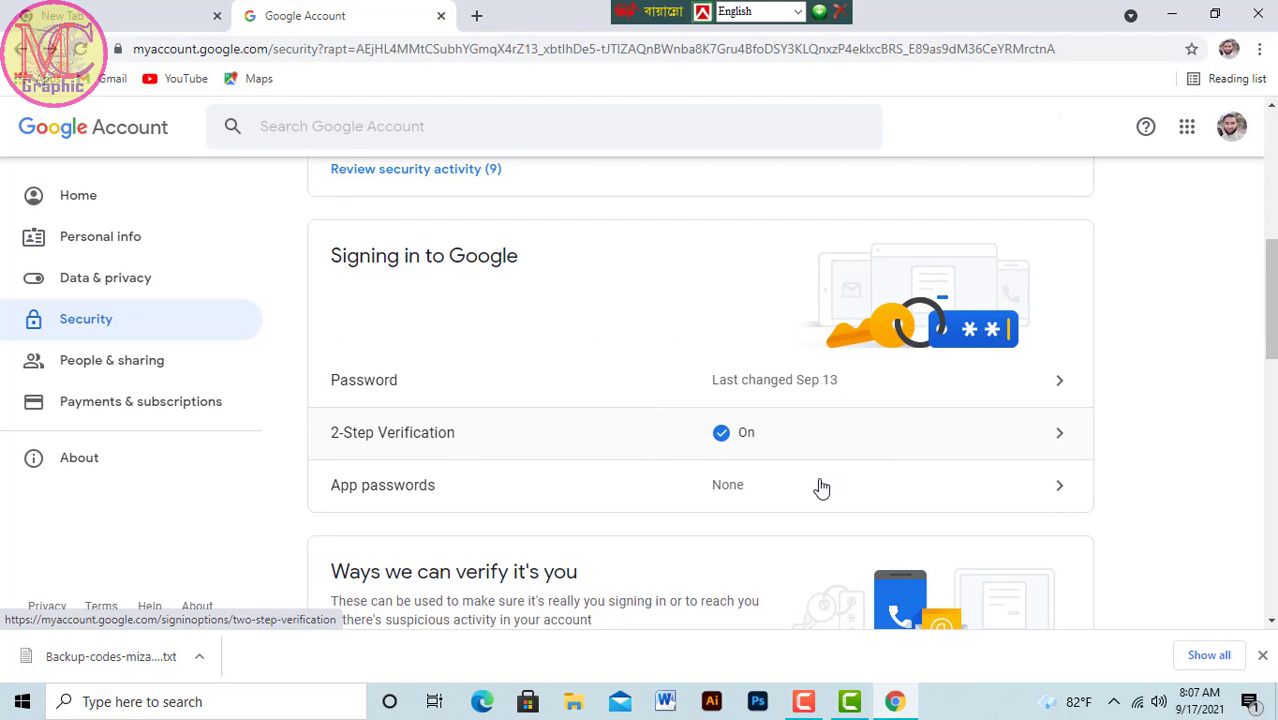
scroll(700, 430, "down", 1)
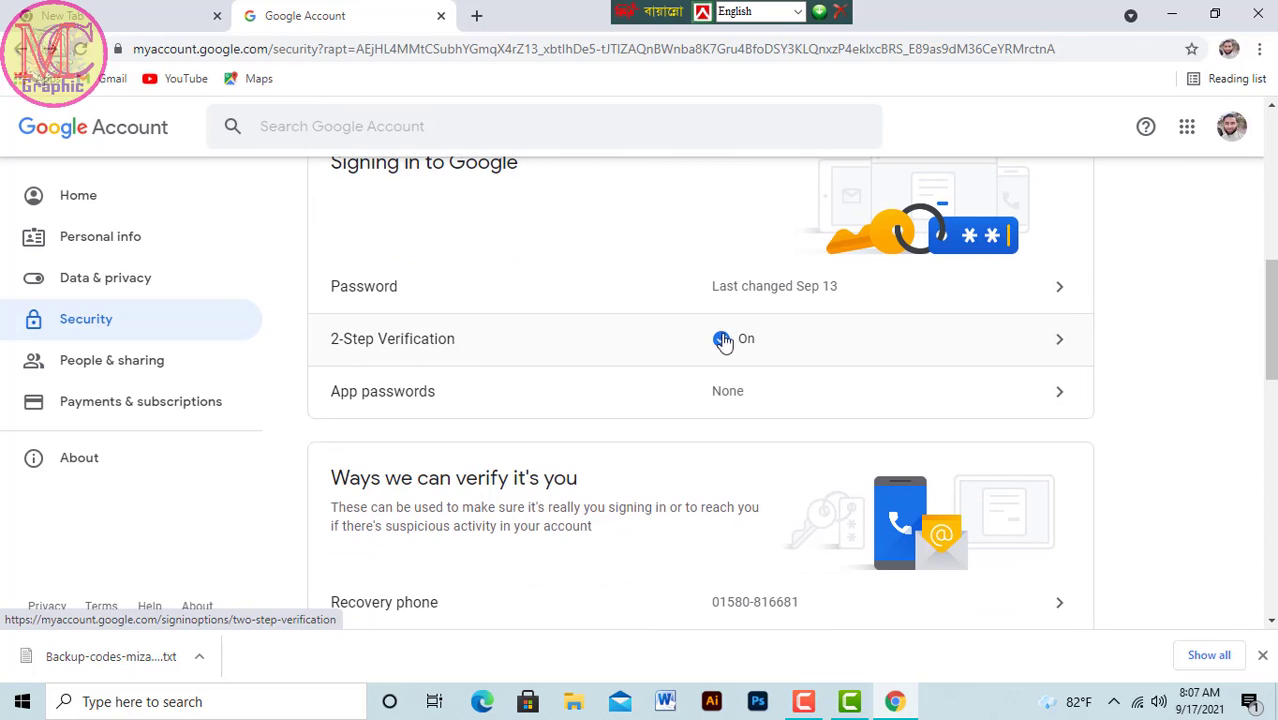
scroll(799, 388, "down", 1)
scroll(799, 391, "down", 1)
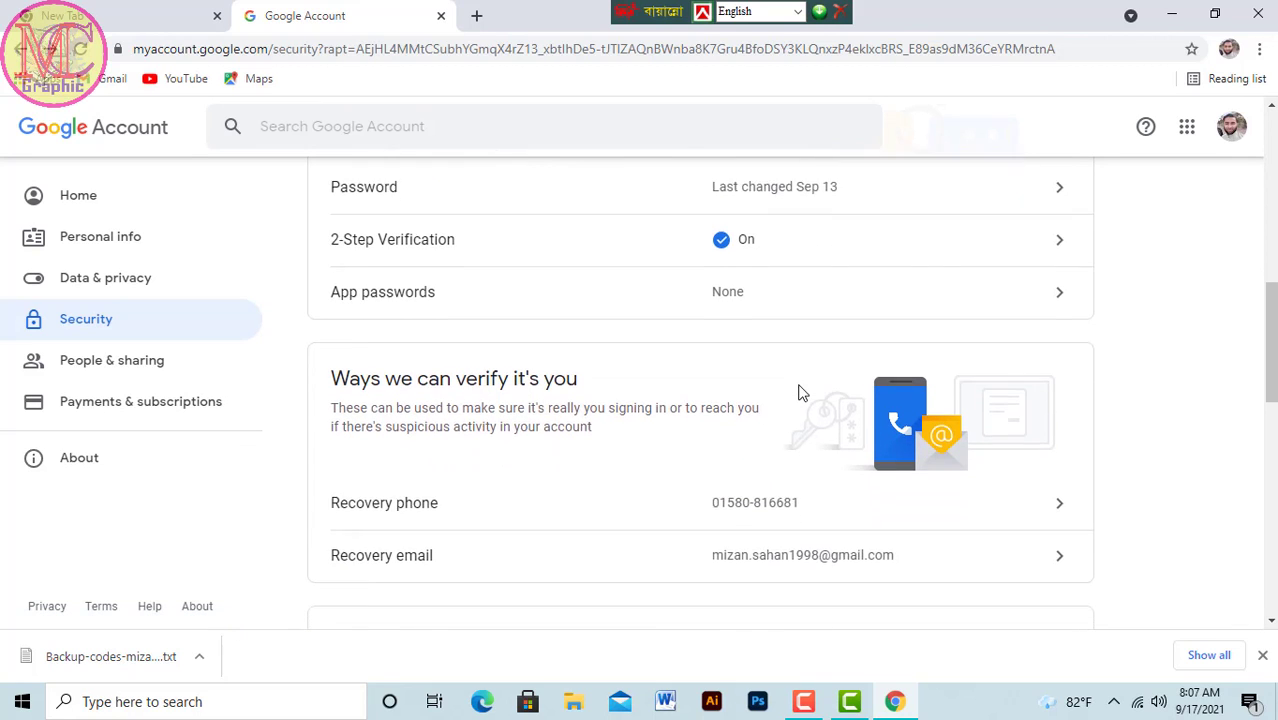
scroll(799, 392, "down", 1)
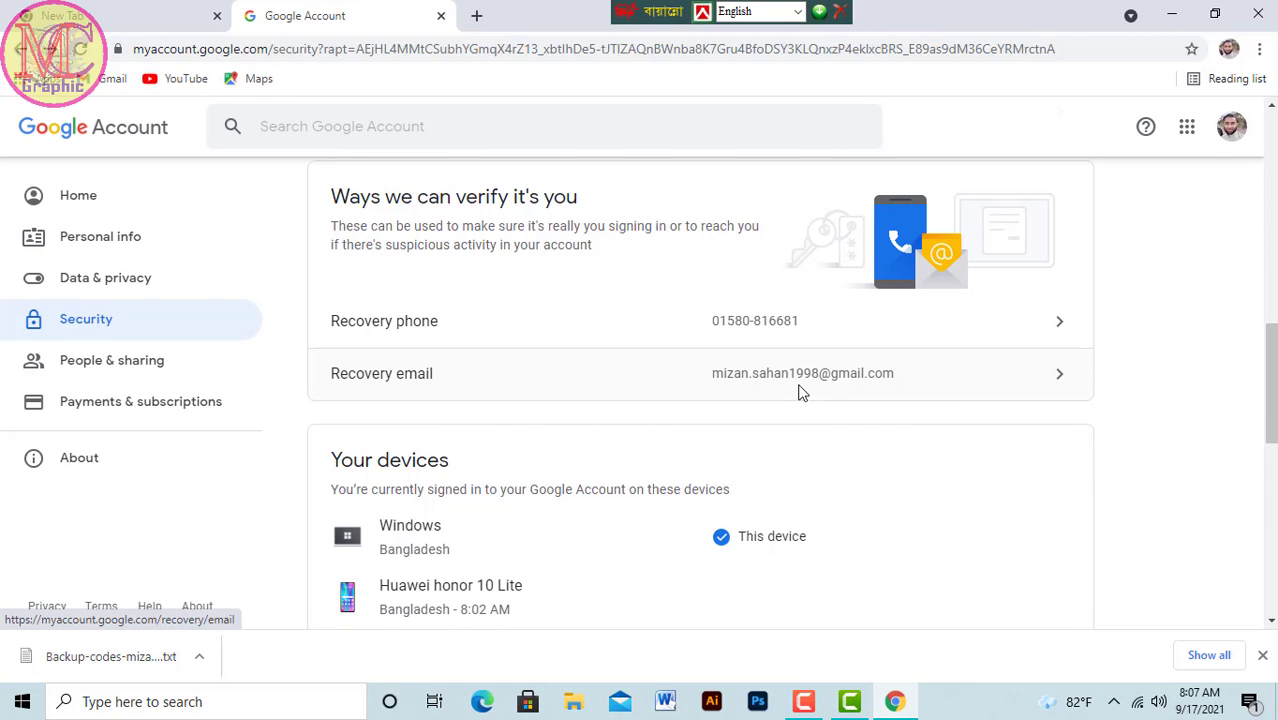
scroll(799, 392, "down", 2)
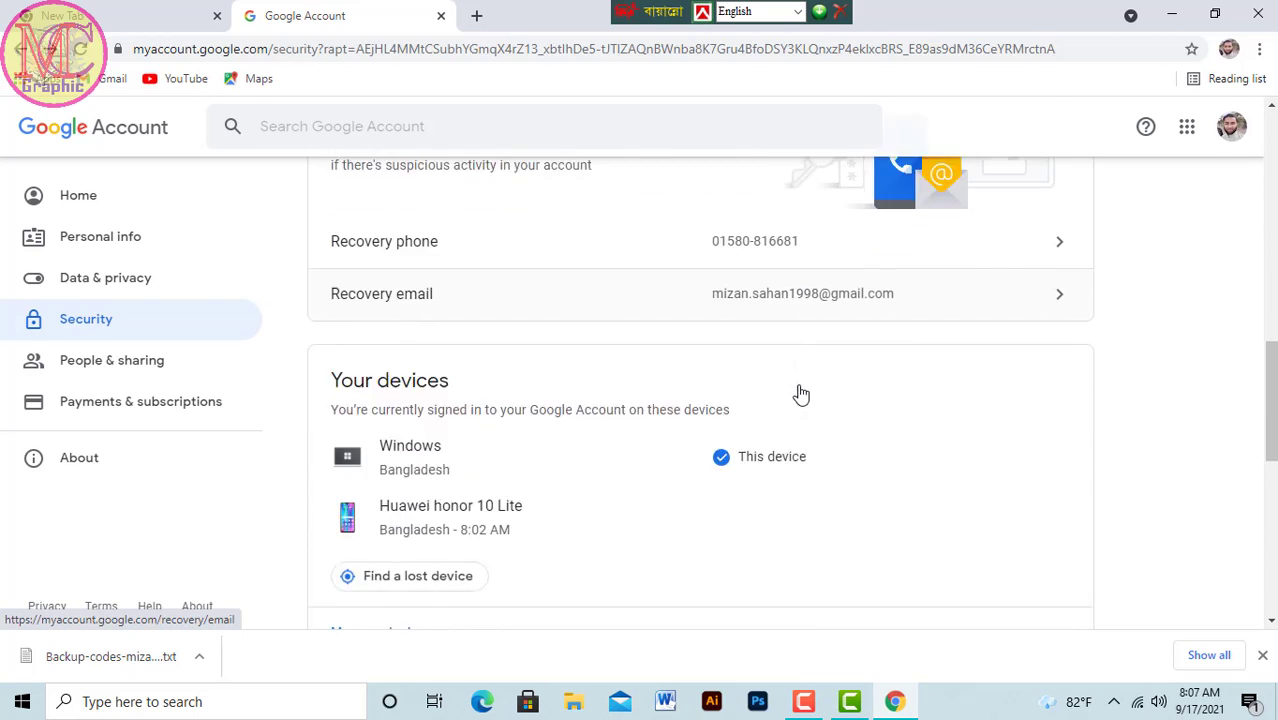
scroll(799, 410, "down", 6)
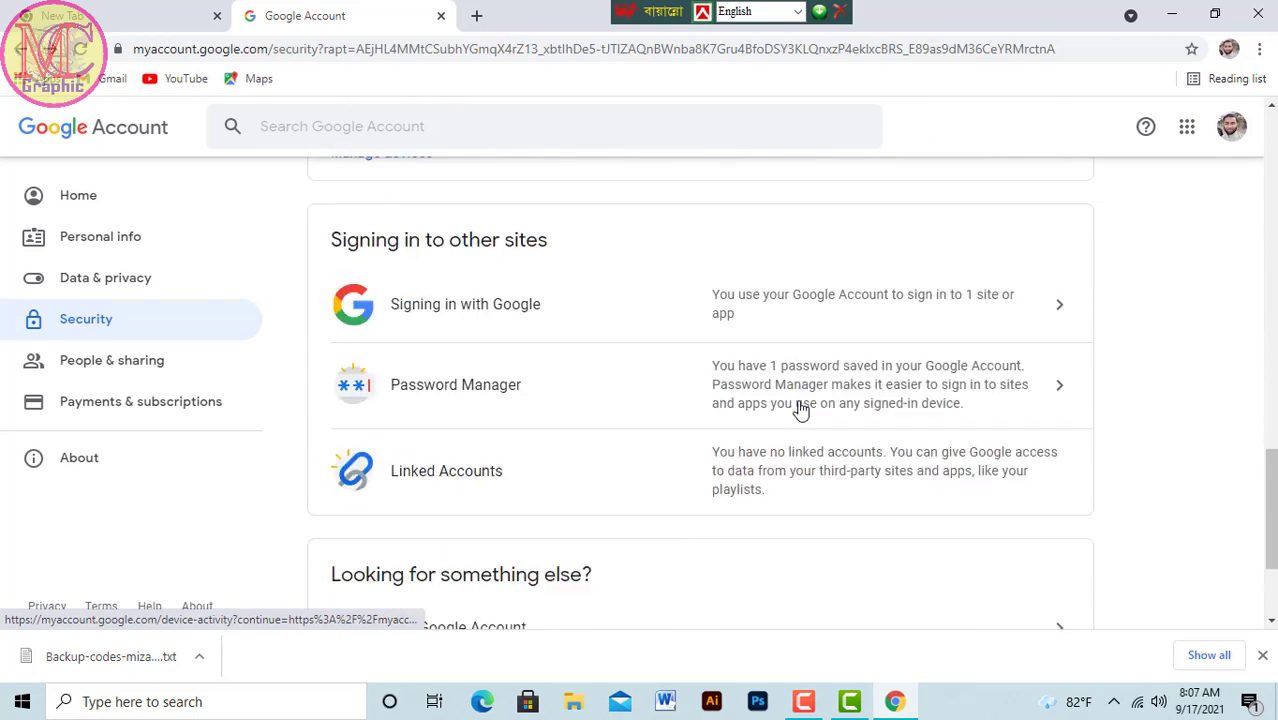
scroll(799, 410, "up", 12)
scroll(800, 410, "up", 6)
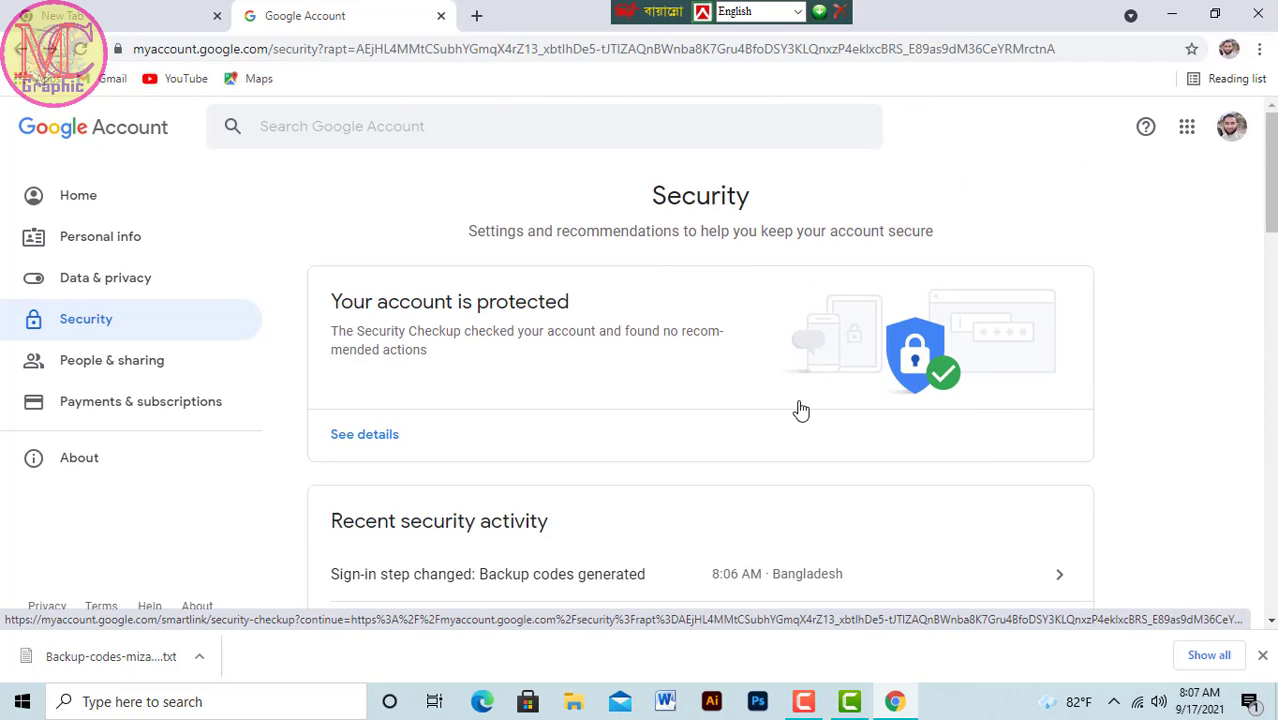